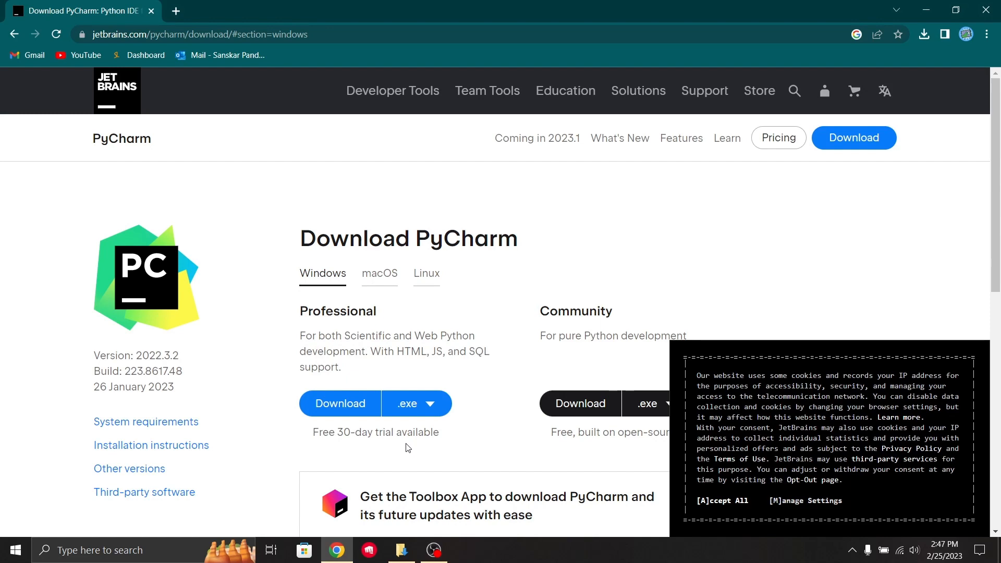
# Step: Search Google for "pycharm download" in a new tab, open the JetBrains download page and close the duplicate tab
pyautogui.click(178, 11)
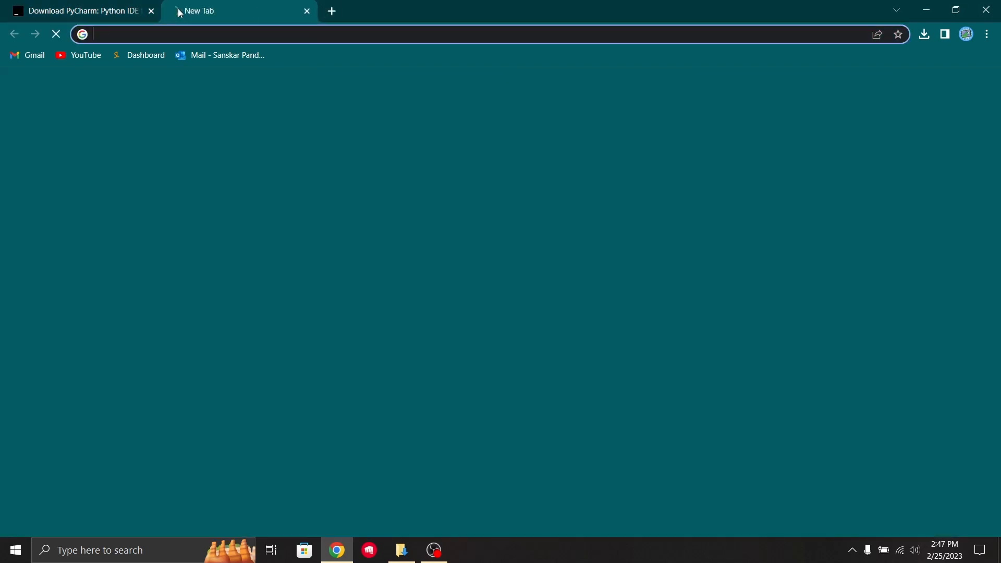
pyautogui.write('pychar')
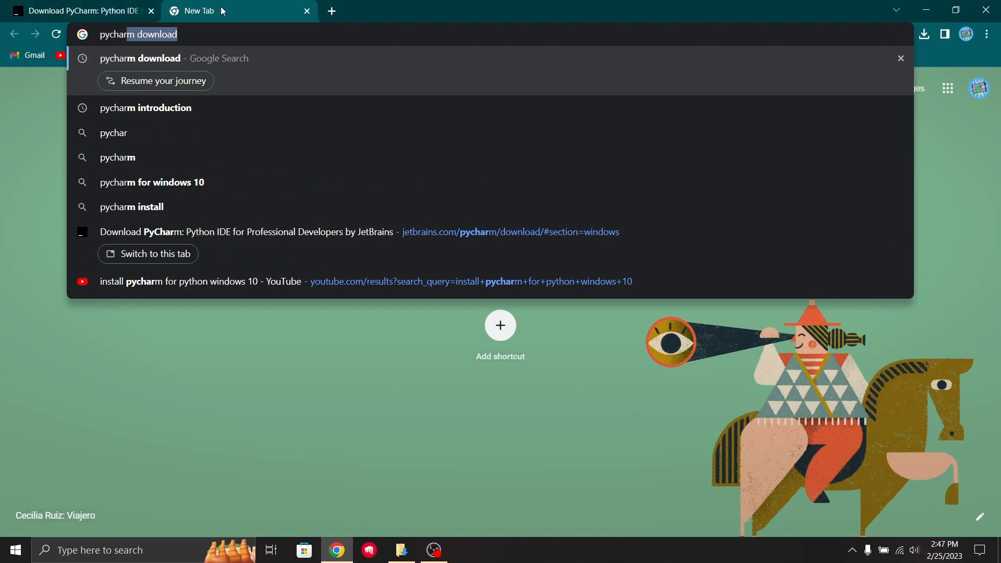
pyautogui.press('Return')
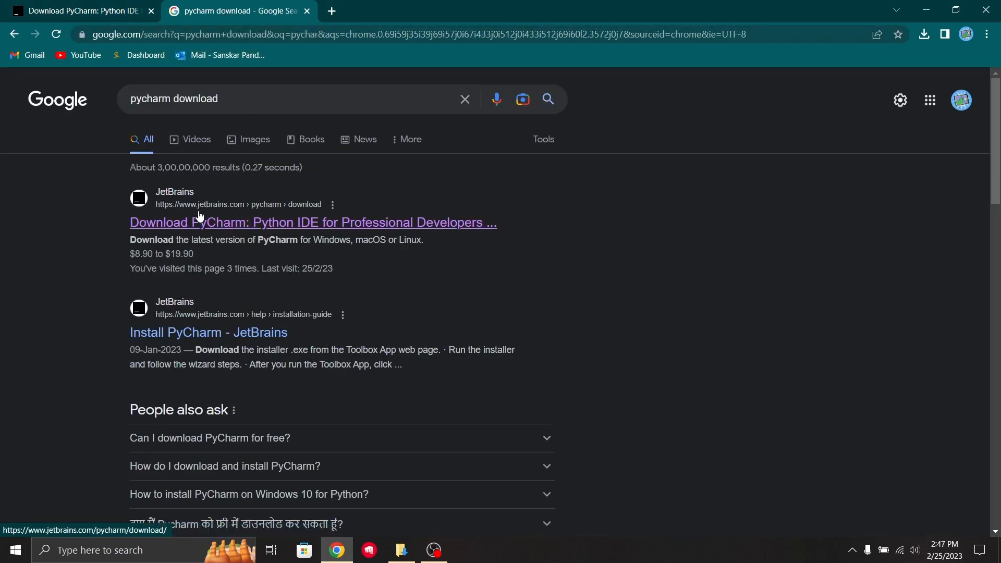
pyautogui.click(219, 221)
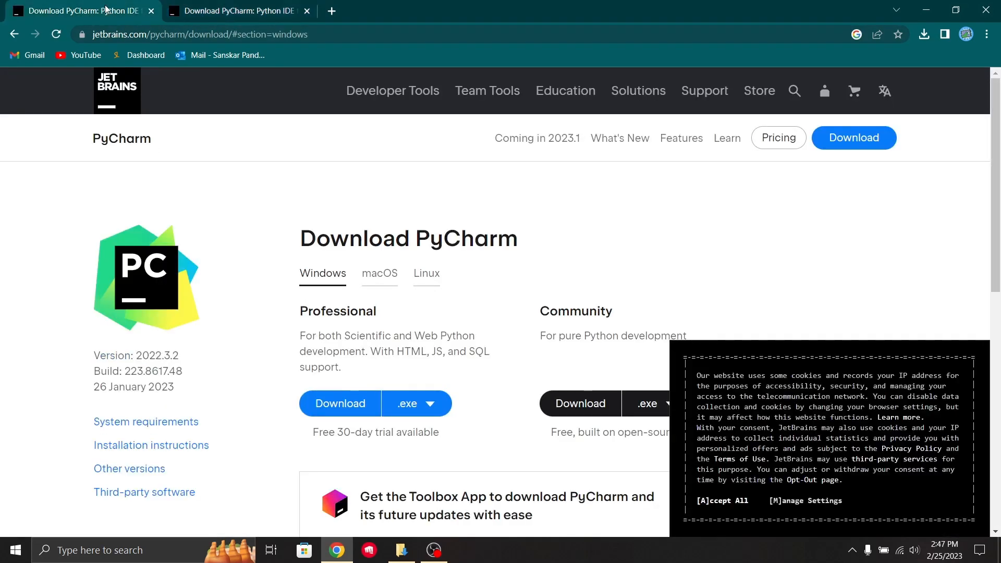
pyautogui.click(151, 12)
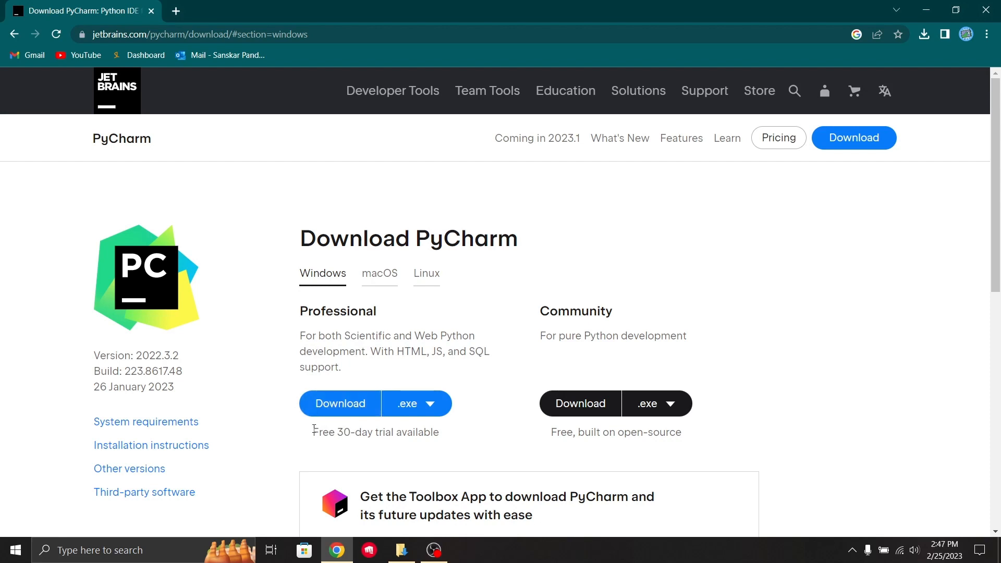
# Step: Start downloading the free Community edition .exe for Windows, cancel that duplicate download and return to the download page
pyautogui.moveTo(313, 434); pyautogui.dragTo(445, 439)
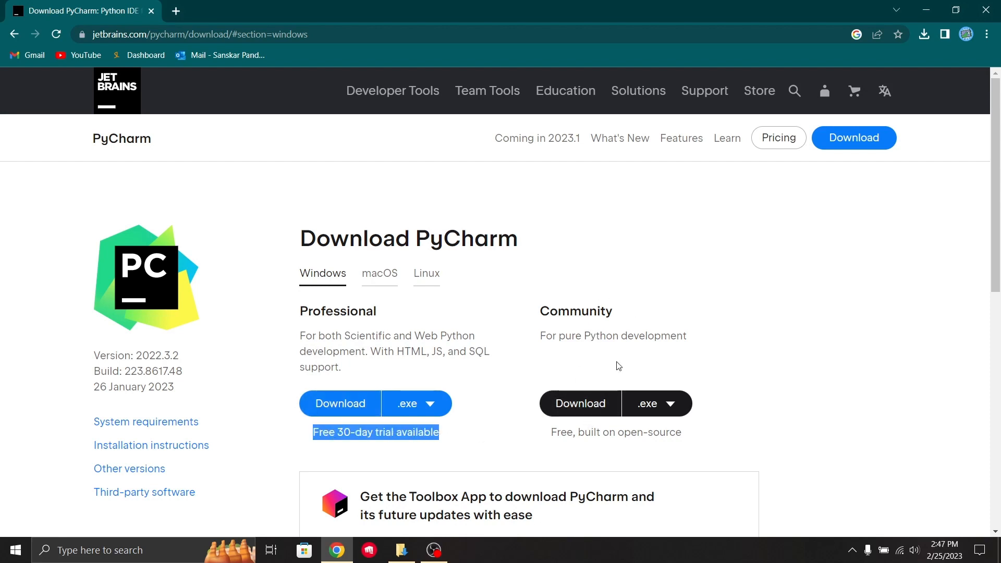
pyautogui.click(776, 407)
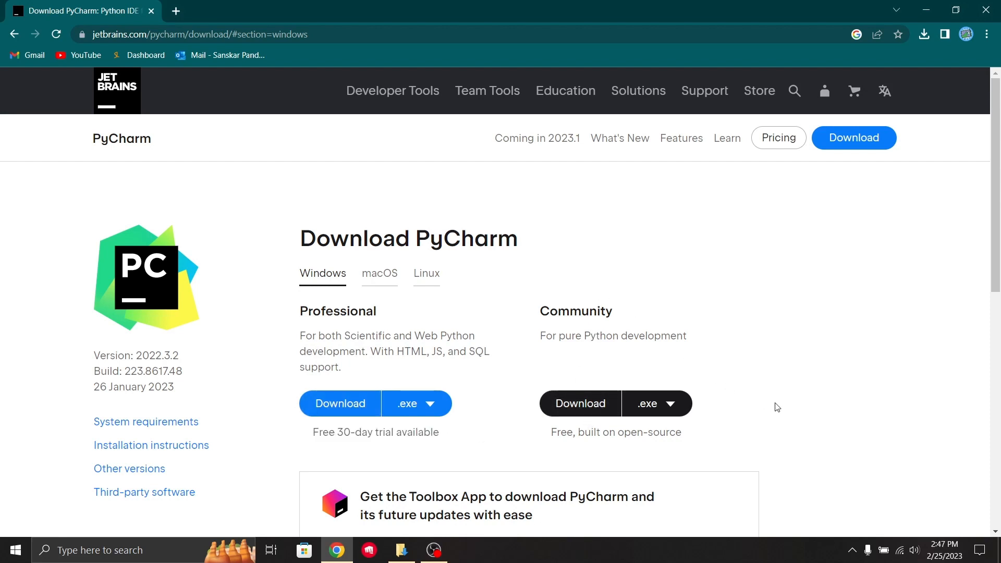
pyautogui.click(578, 402)
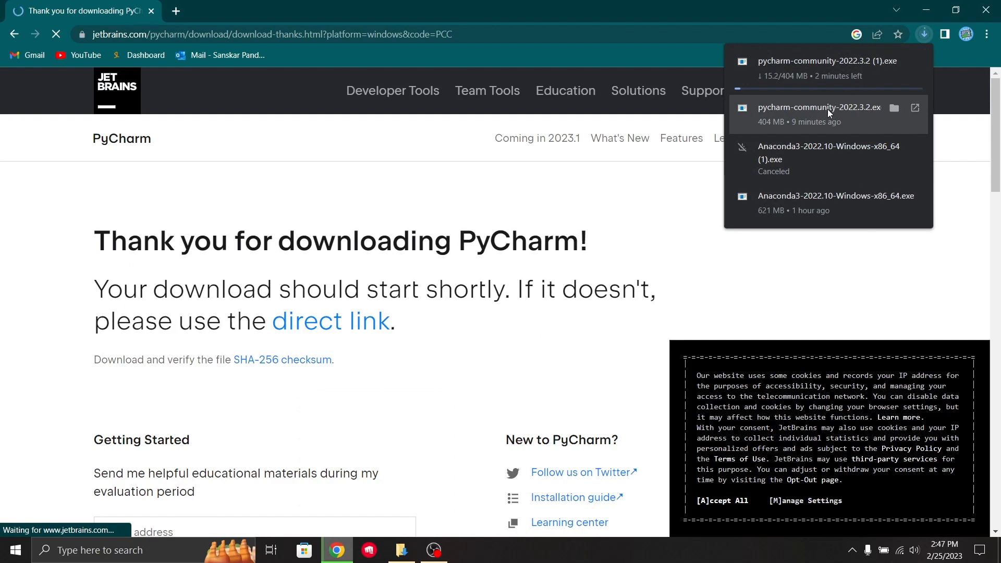
pyautogui.click(914, 64)
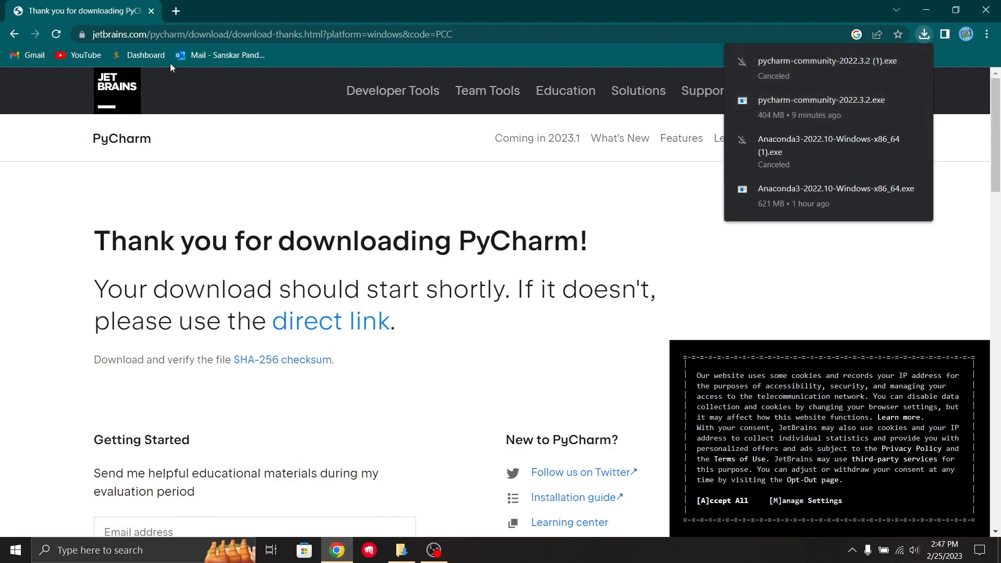
pyautogui.click(14, 34)
# Step: Review the PyCharm version and the Windows system requirements on the download page
pyautogui.scroll(-2, 334, 365)
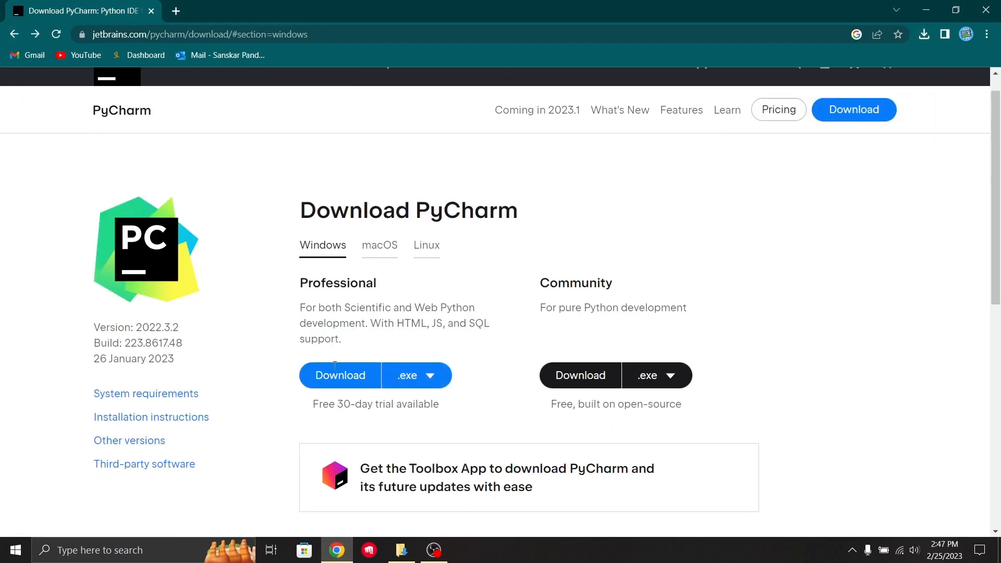
pyautogui.scroll(-1, 240, 367)
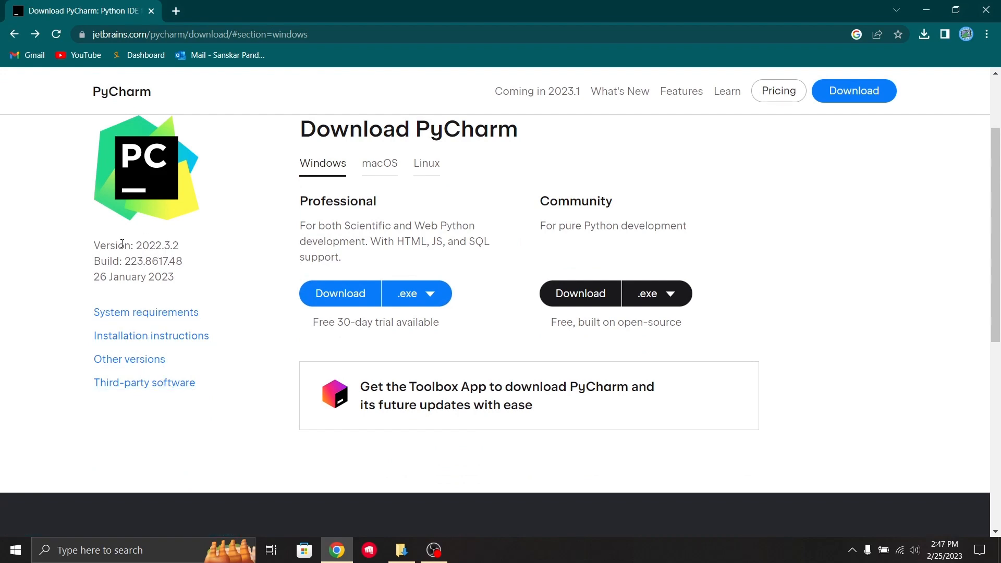
pyautogui.moveTo(99, 246); pyautogui.dragTo(182, 253)
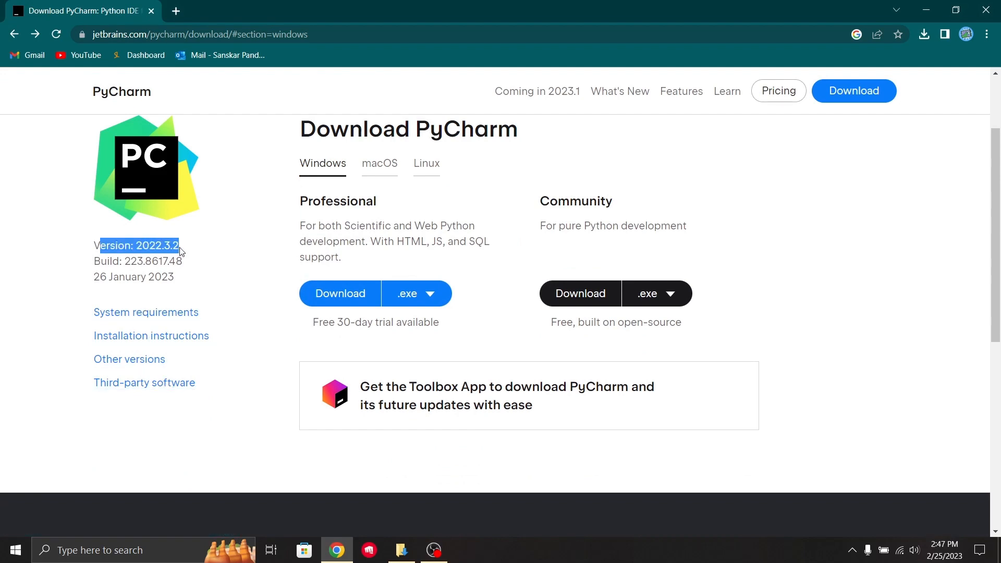
pyautogui.click(183, 309)
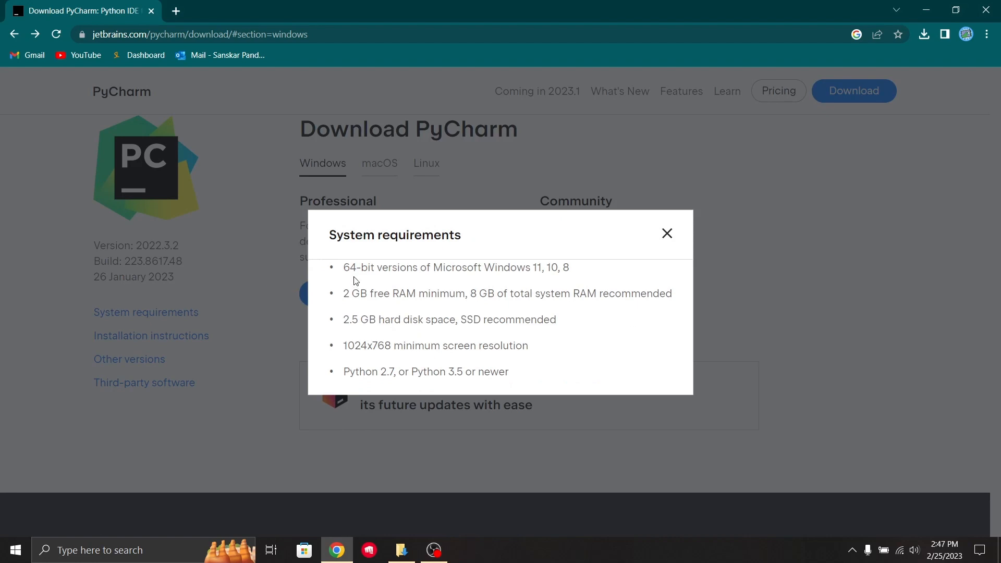
pyautogui.moveTo(345, 266); pyautogui.dragTo(572, 277)
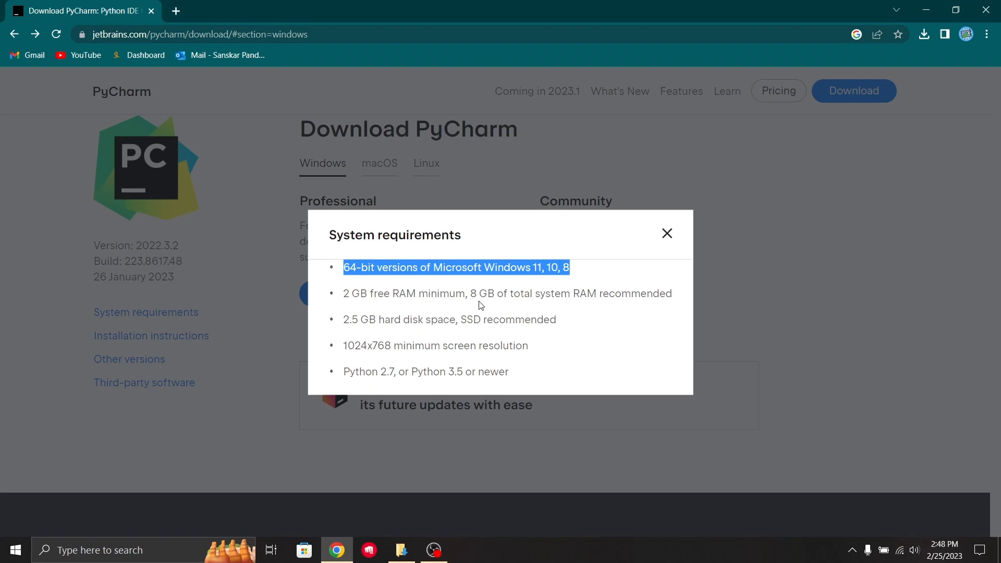
pyautogui.click(558, 316)
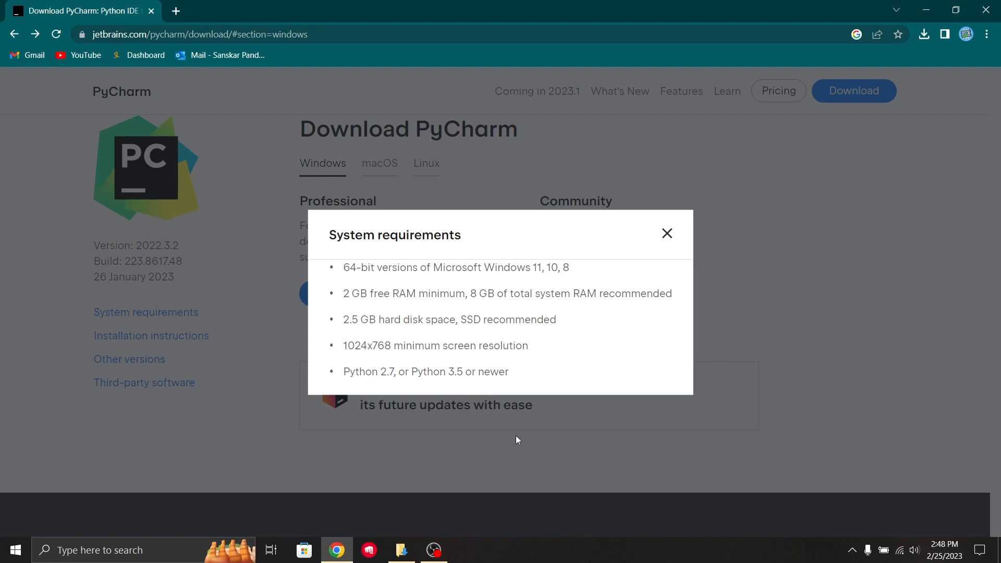
pyautogui.click(668, 236)
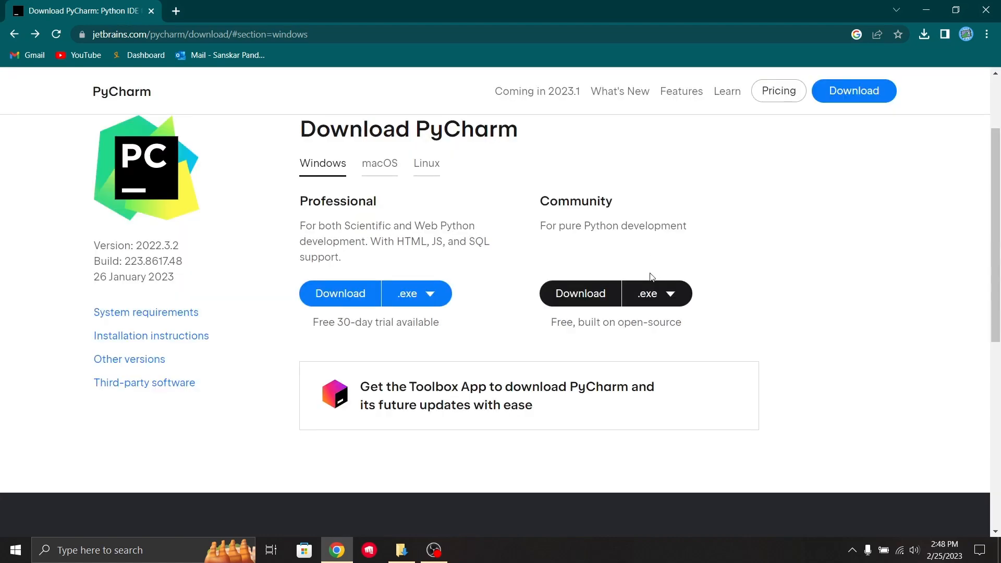
# Step: Switch to File Explorer, run the pycharm-community-2022.3.2 installer from Downloads and continue past the setup's welcome page
pyautogui.click(408, 548)
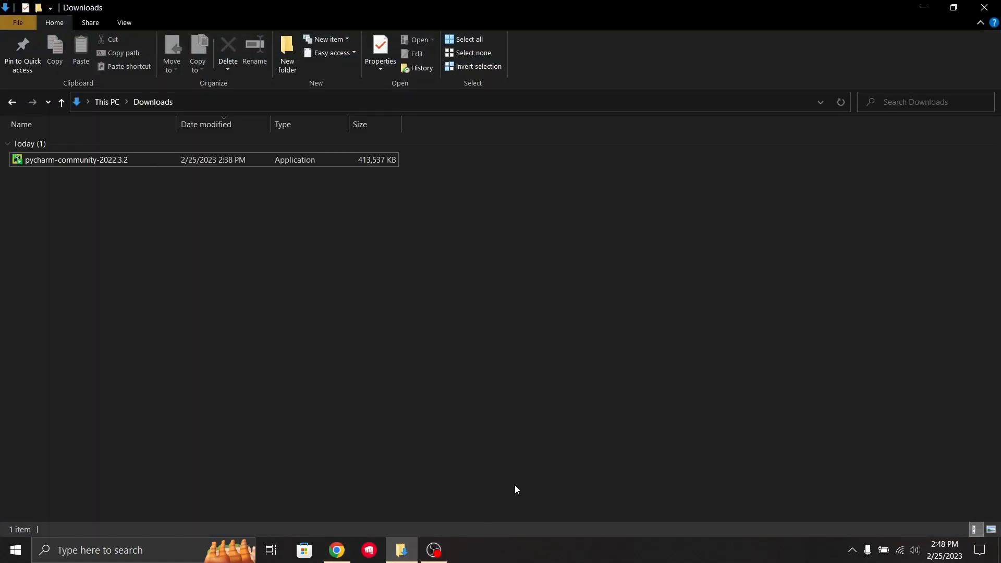
pyautogui.doubleClick(118, 161)
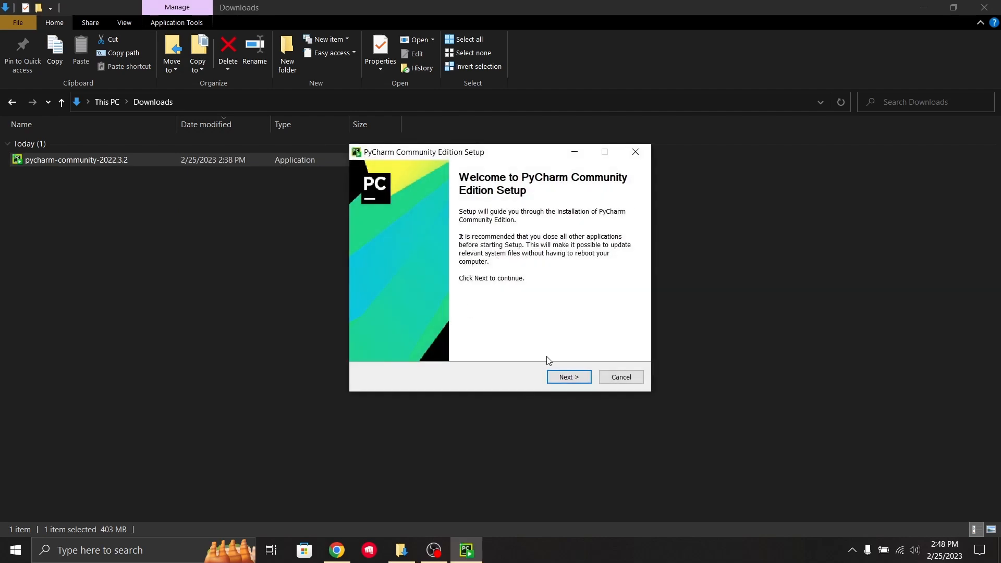
pyautogui.click(567, 374)
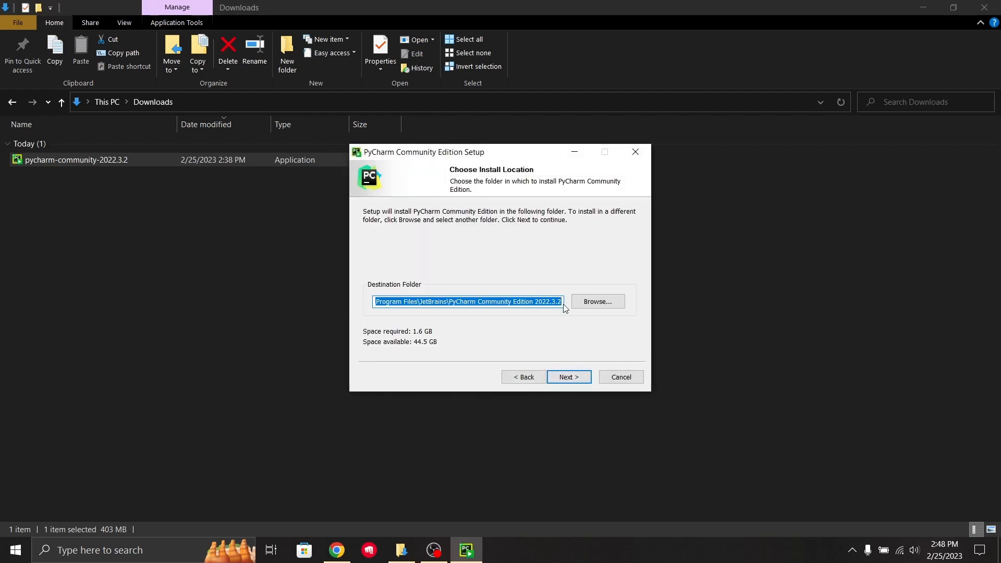
# Step: Set the installation's destination folder to D:\pycharm\PyCharm Community Edition 2022.3.2 and continue to the installation options
pyautogui.click(604, 308)
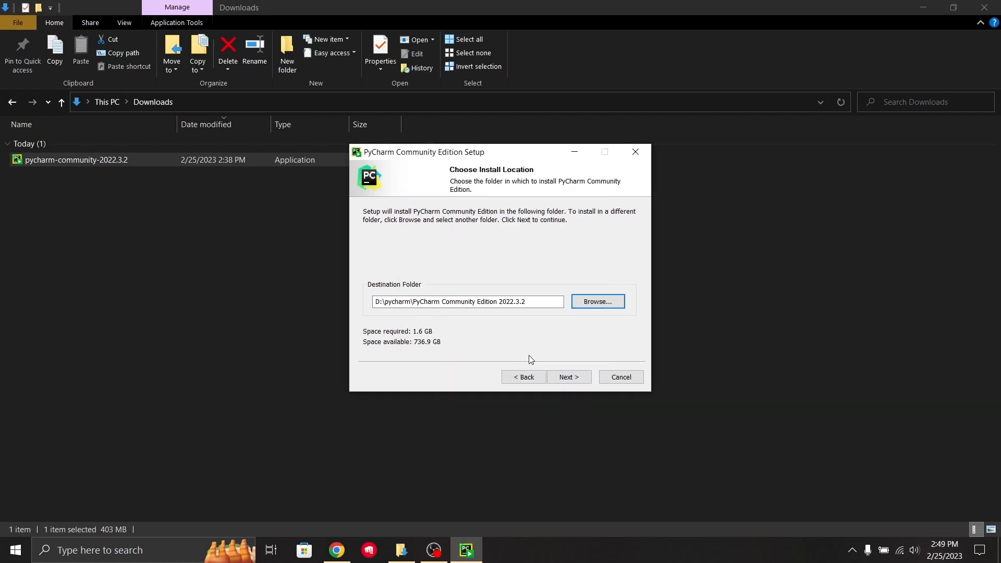
pyautogui.click(522, 305)
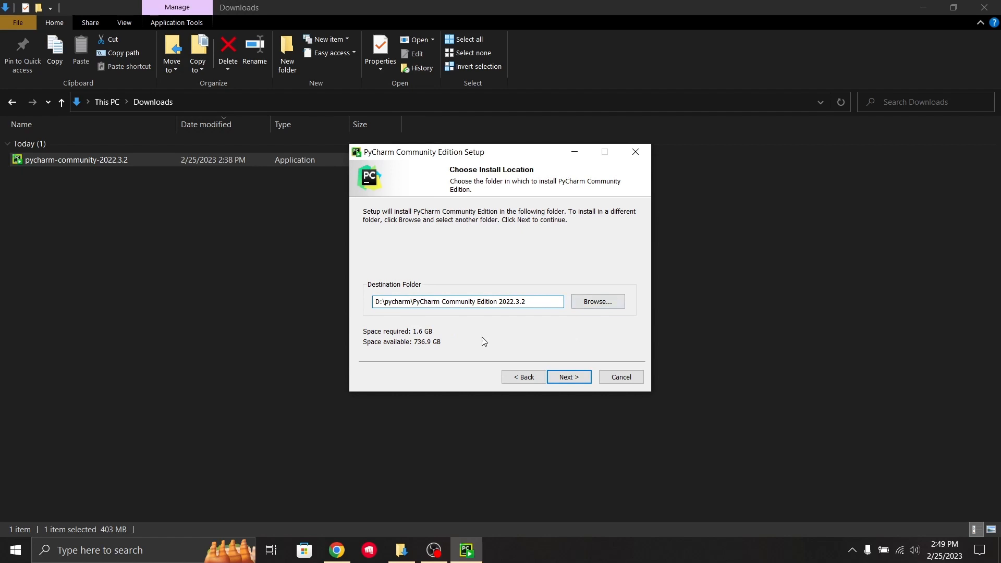
pyautogui.click(568, 378)
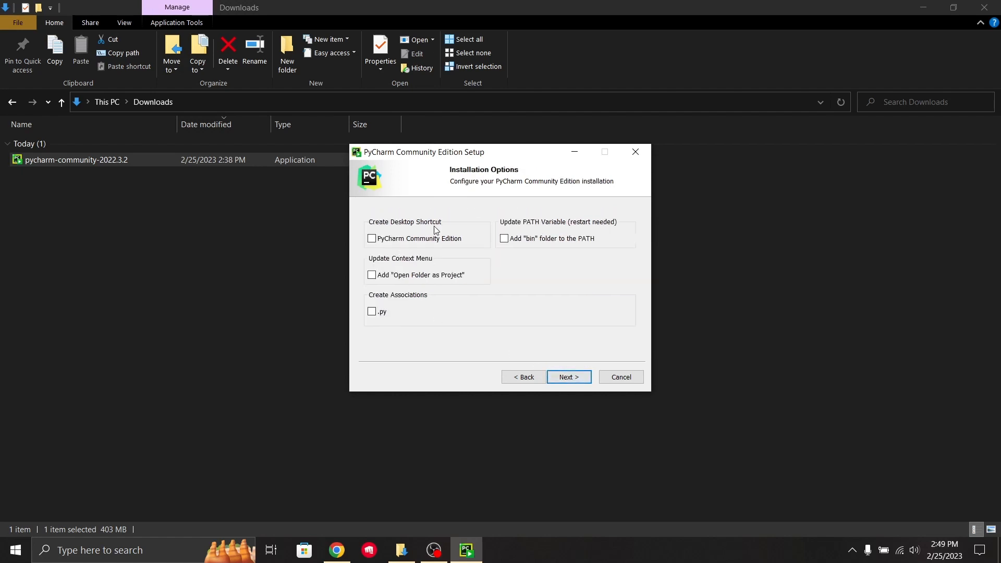
# Step: Enable the desktop shortcut, the "Open Folder as Project" context menu entry and the .py association for the installation
pyautogui.click(377, 242)
pyautogui.click(373, 279)
pyautogui.click(373, 312)
pyautogui.click(574, 378)
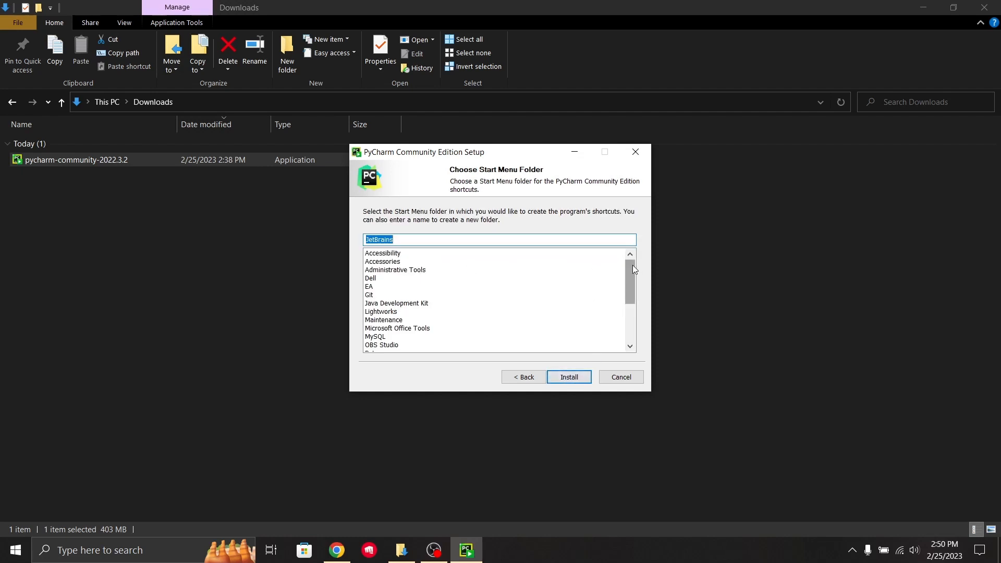
# Step: Install PyCharm with the JetBrains Start Menu folder and finish the setup with the manual reboot option
pyautogui.moveTo(633, 269); pyautogui.dragTo(642, 238)
pyautogui.click(570, 378)
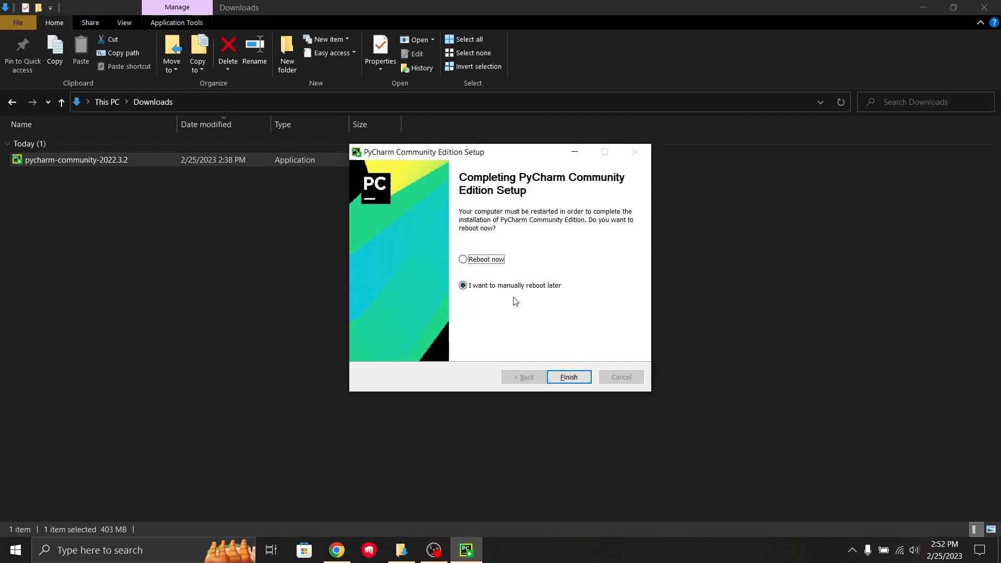
pyautogui.click(569, 377)
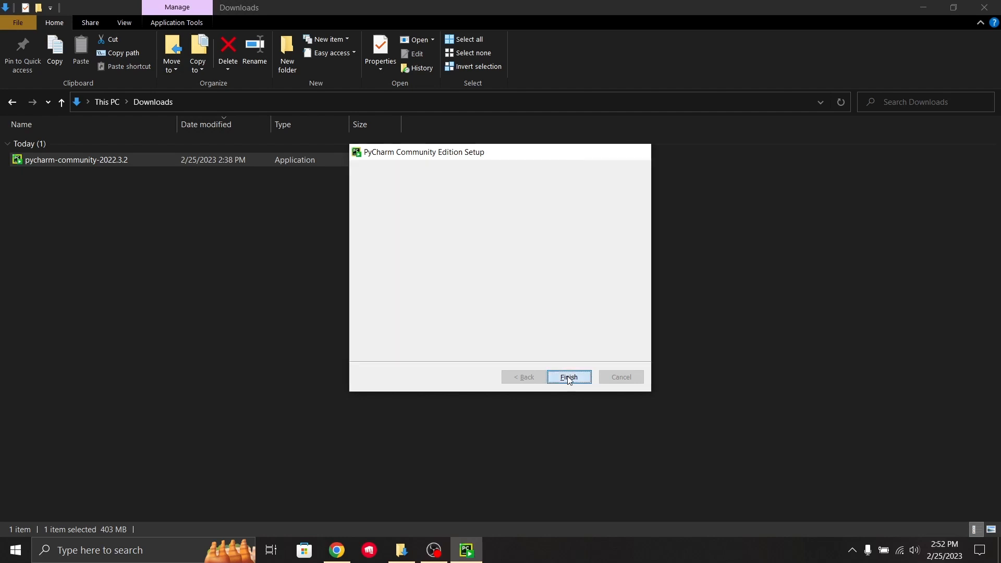
pyautogui.click(569, 381)
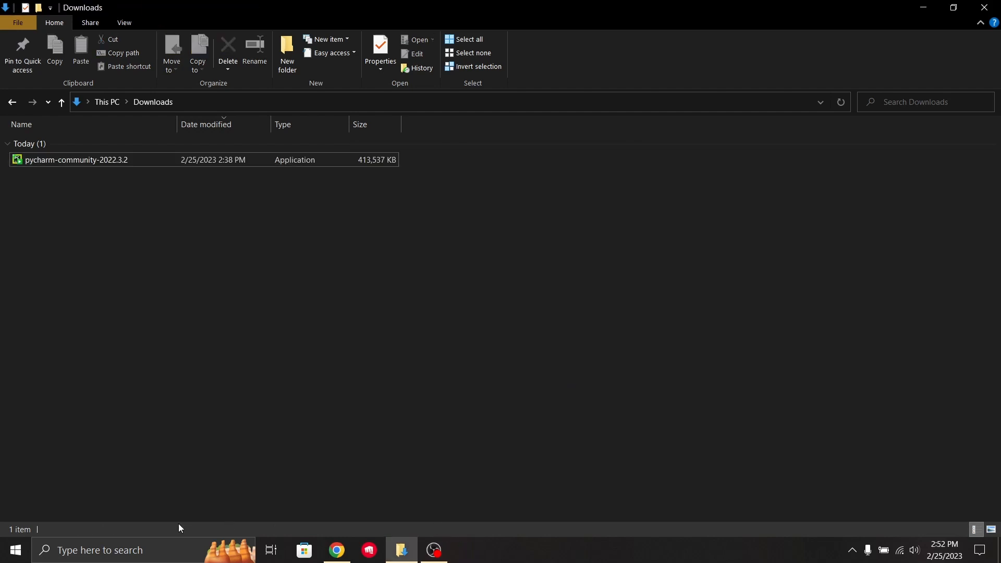
# Step: Launch PyCharm Community Edition 2022.3.2 through Windows search and accept its user agreement
pyautogui.click(145, 549)
pyautogui.write('pycha')
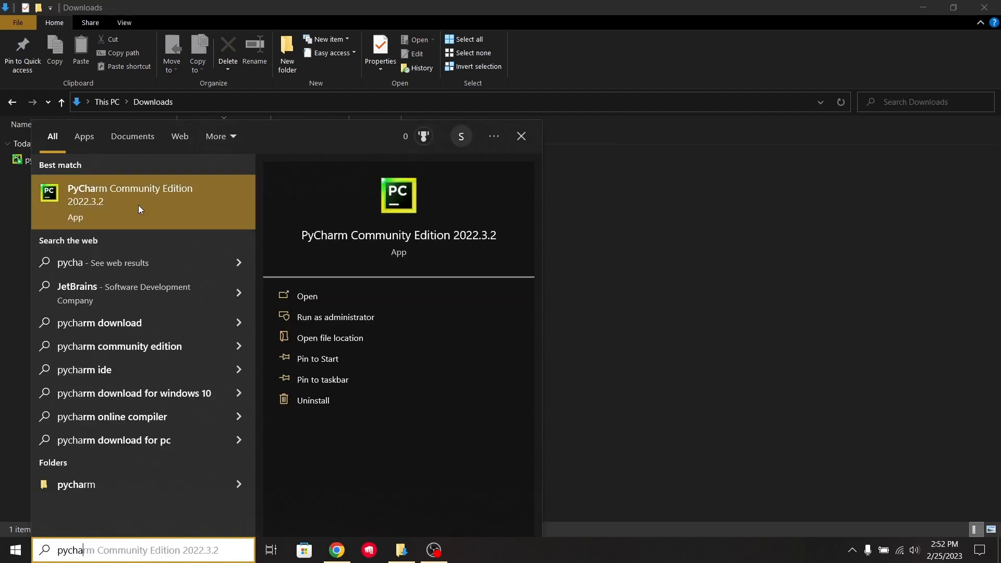
pyautogui.click(140, 201)
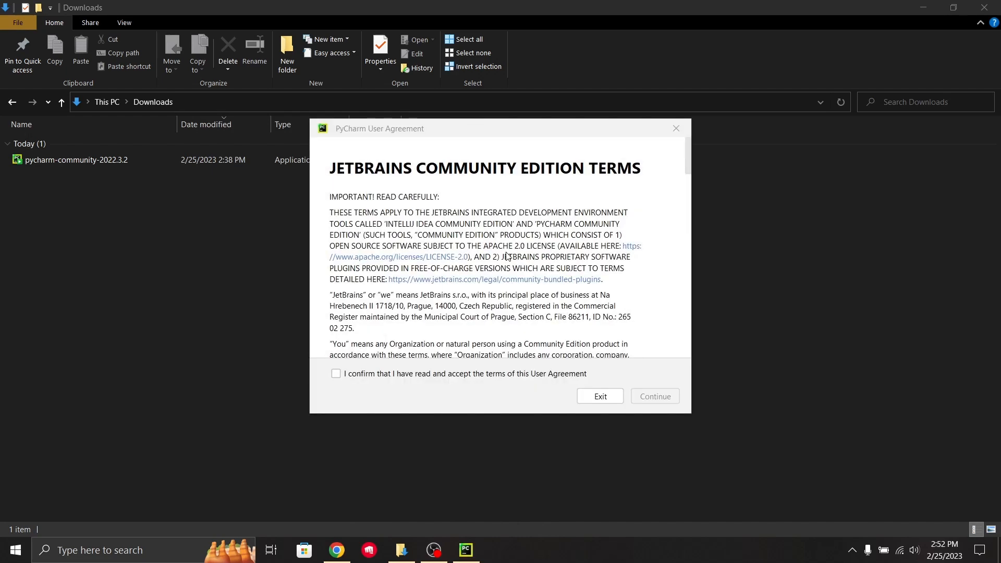
pyautogui.click(336, 374)
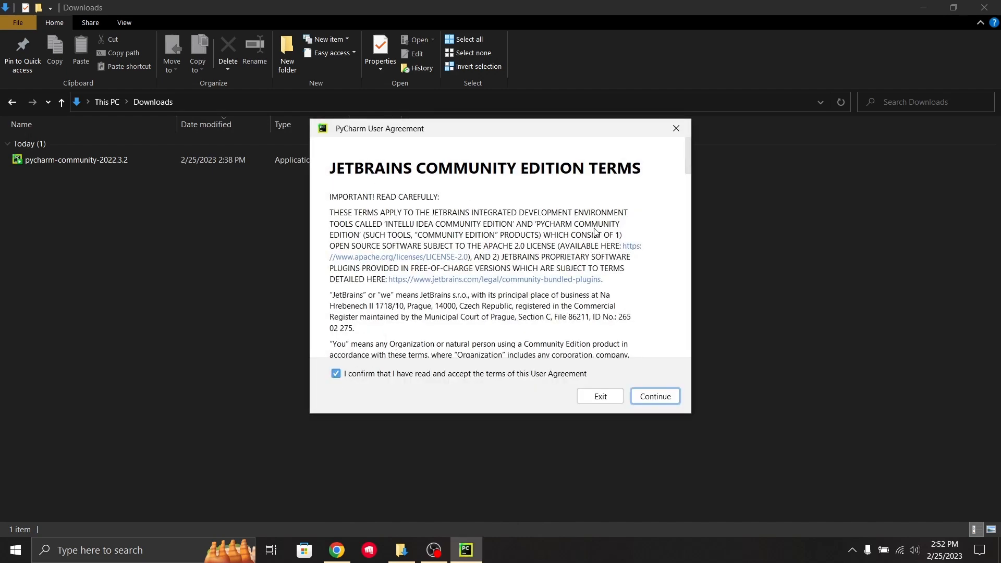
pyautogui.moveTo(685, 158); pyautogui.dragTo(686, 339)
pyautogui.click(658, 398)
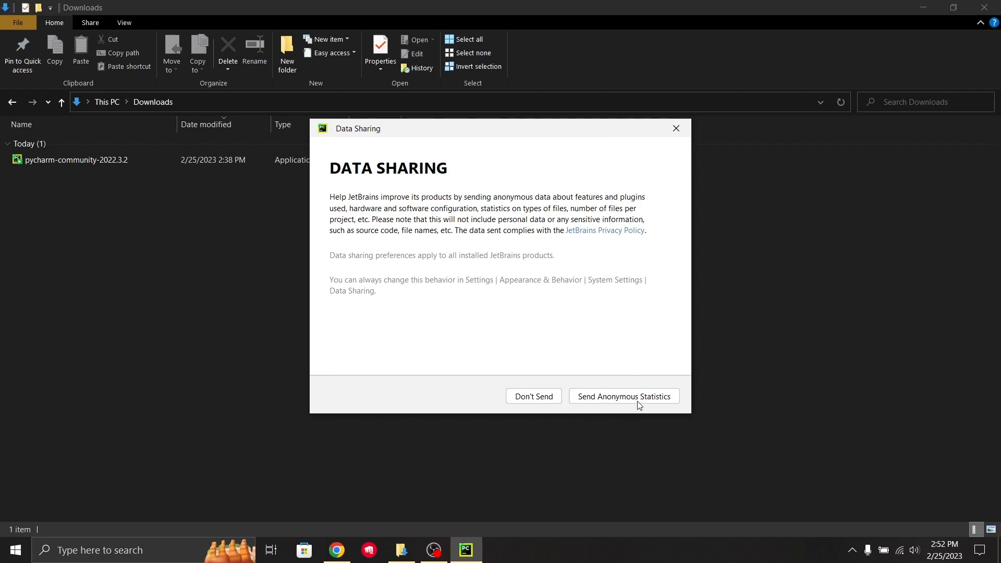
# Step: Decline sending anonymous statistics and maximize the Welcome to PyCharm window
pyautogui.click(547, 399)
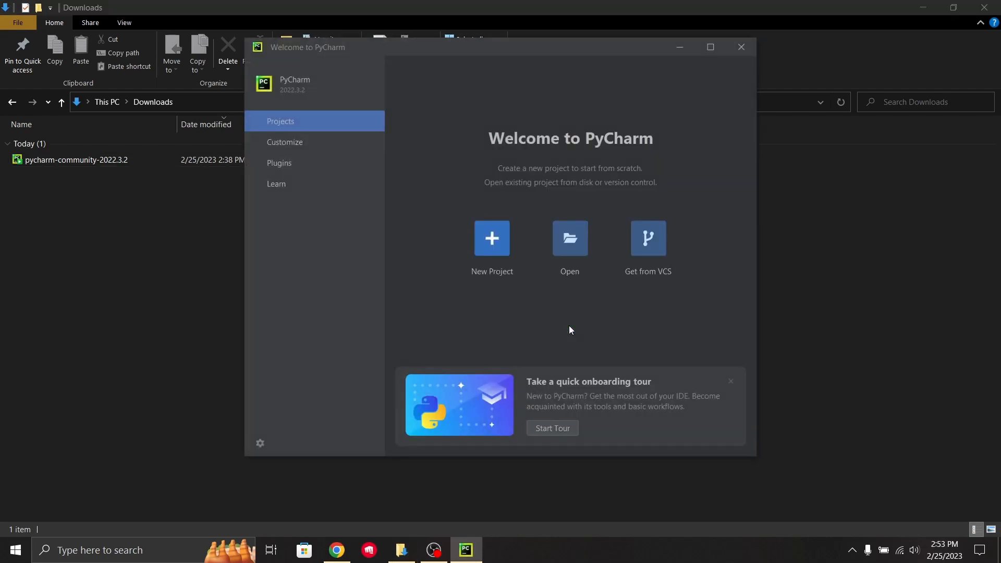
pyautogui.click(715, 45)
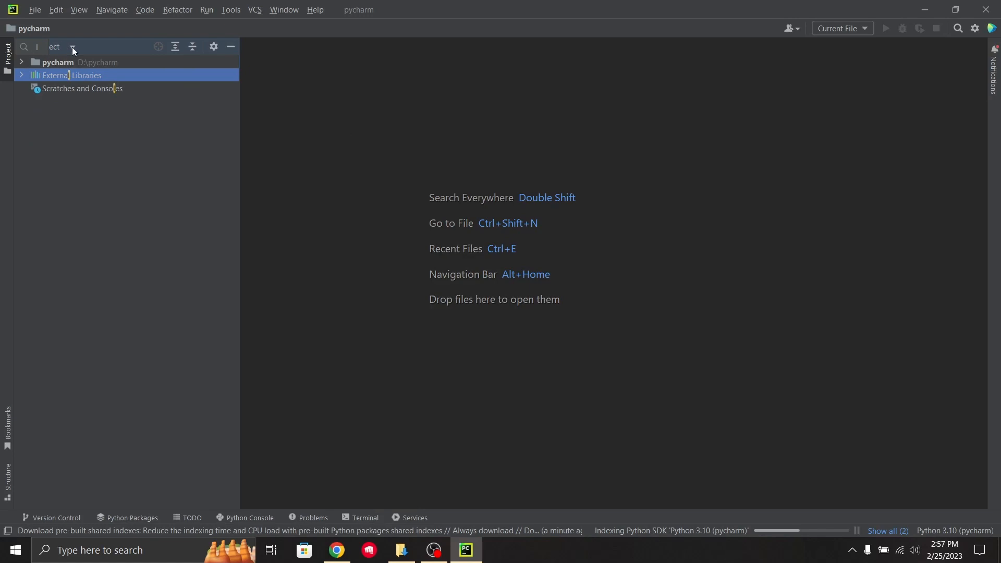
pyautogui.click(37, 10)
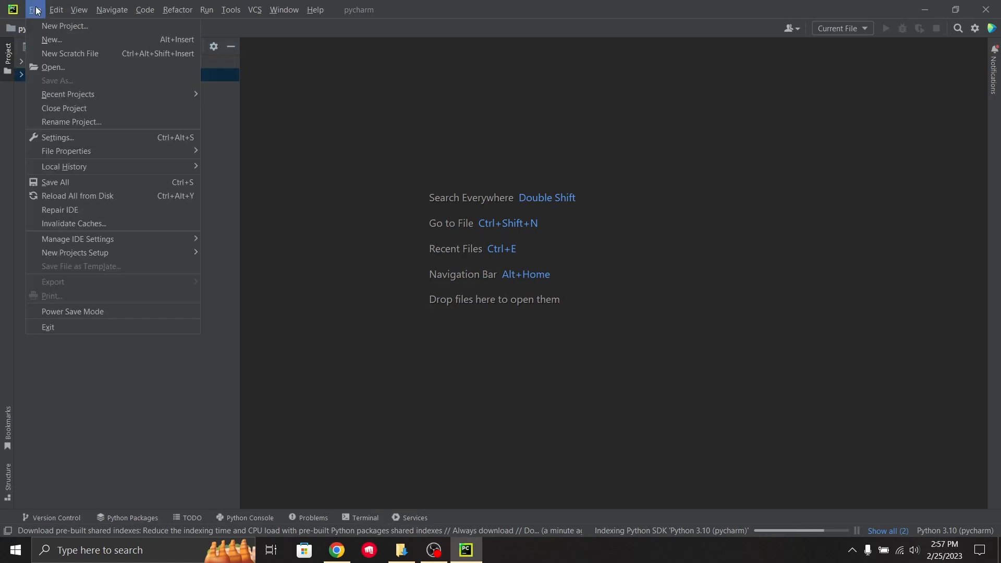
pyautogui.click(36, 10)
pyautogui.click(36, 10)
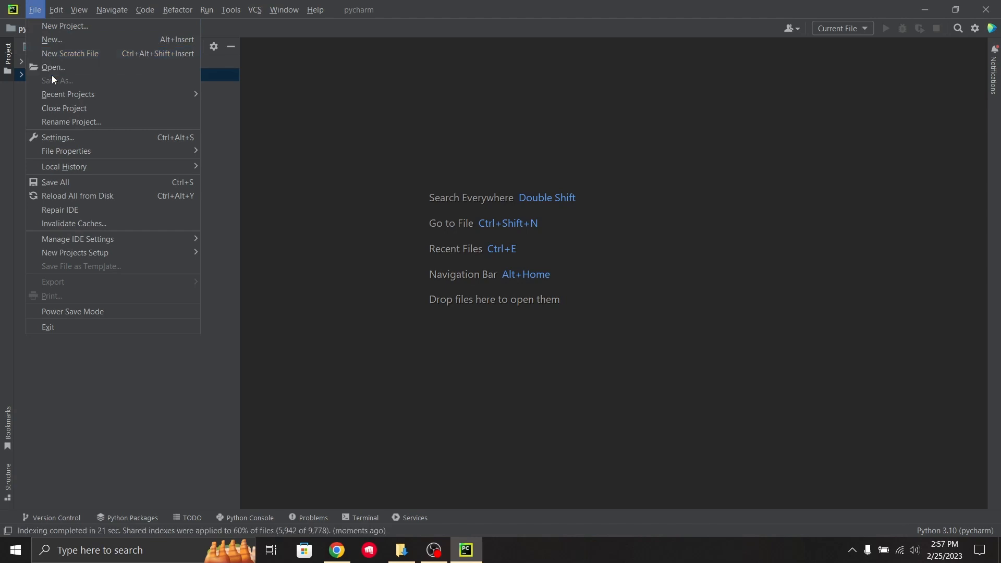
pyautogui.moveTo(57, 96)
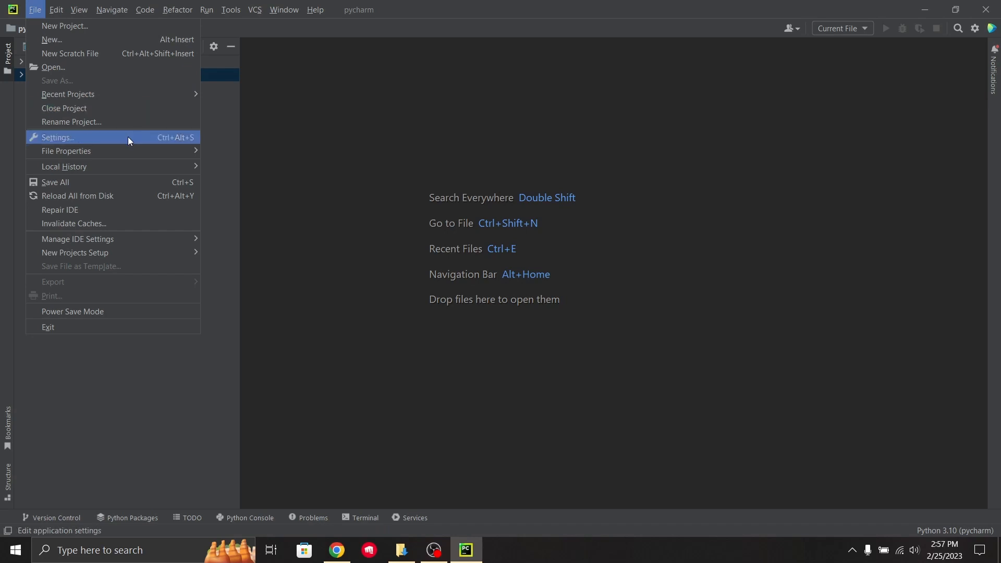
# Step: Create a project at D:\pythonProject with a new Virtualenv environment and a main.py welcome script, opening it in the current window
pyautogui.moveTo(109, 236)
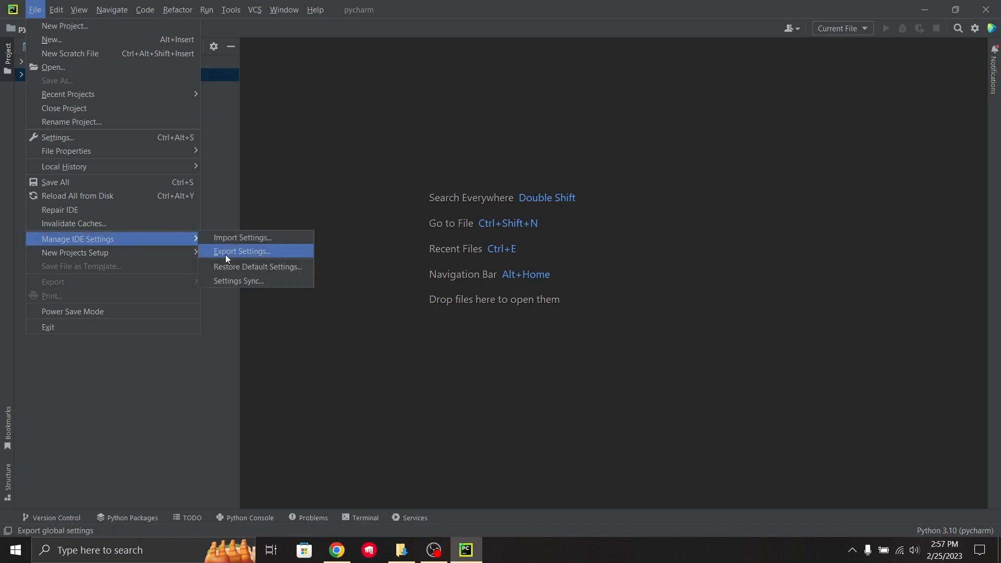
pyautogui.click(119, 27)
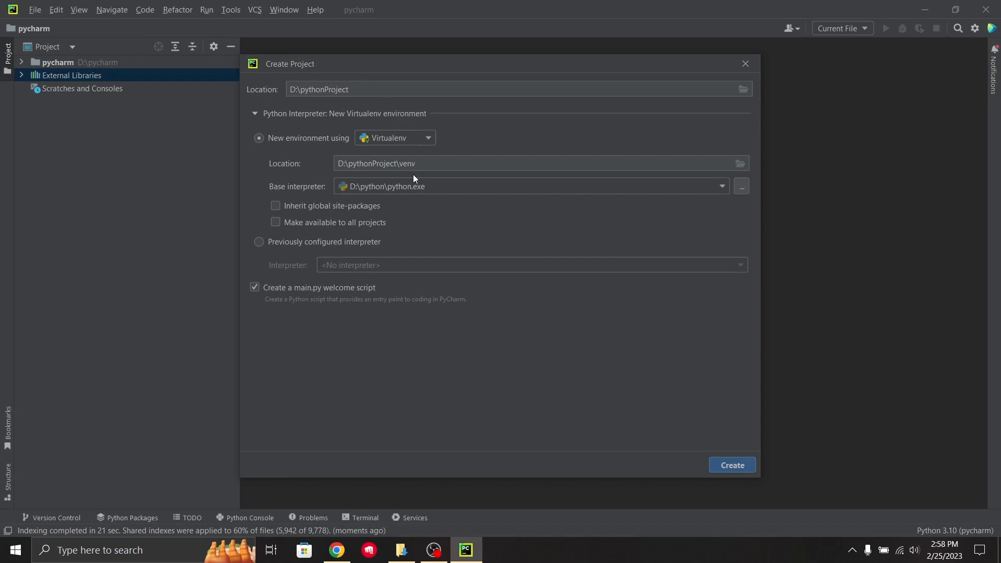
pyautogui.click(360, 92)
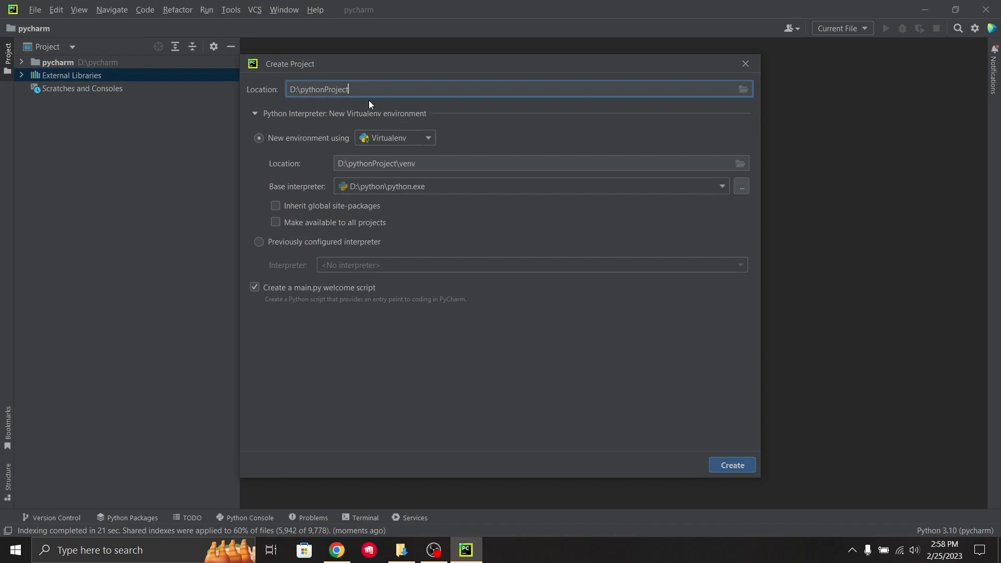
pyautogui.click(737, 468)
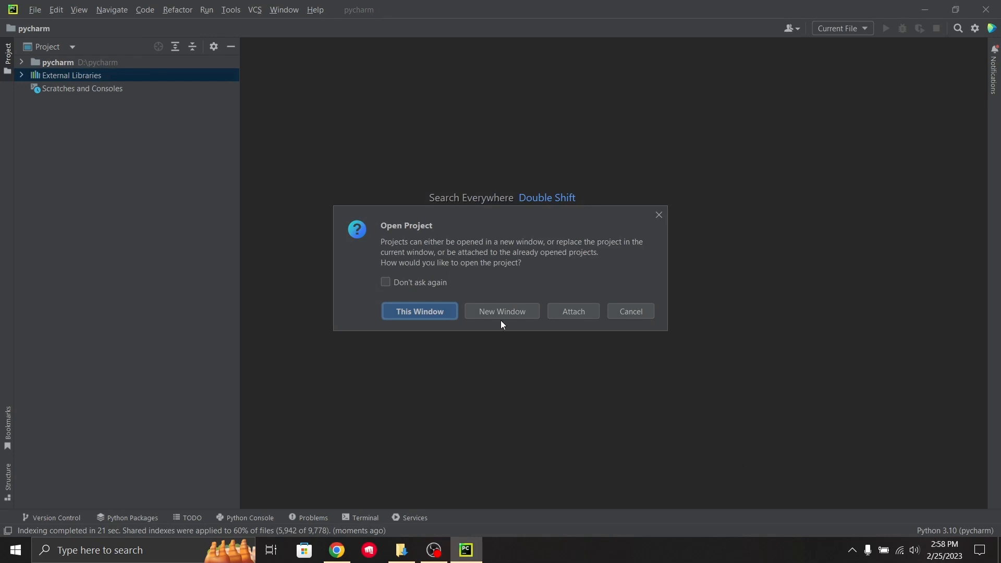
pyautogui.click(423, 311)
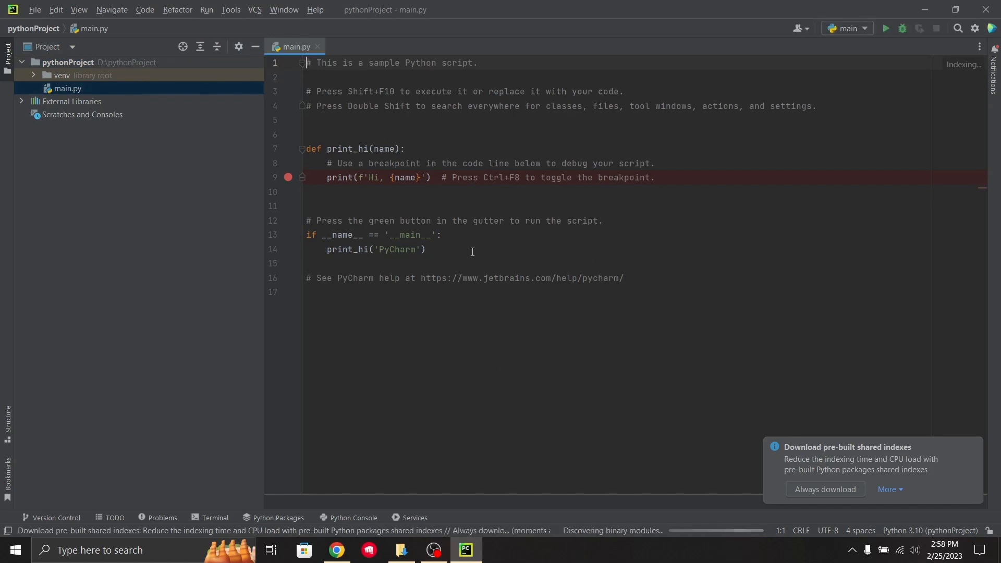
# Step: Replace the text passed to the print_hi call in main.py with 'Hello world'
pyautogui.click(513, 319)
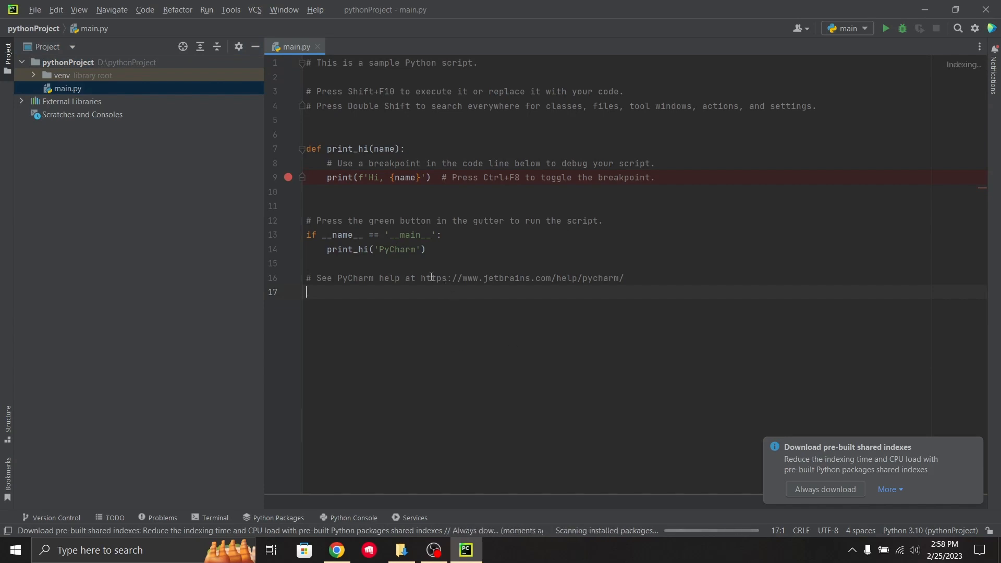
pyautogui.click(416, 251)
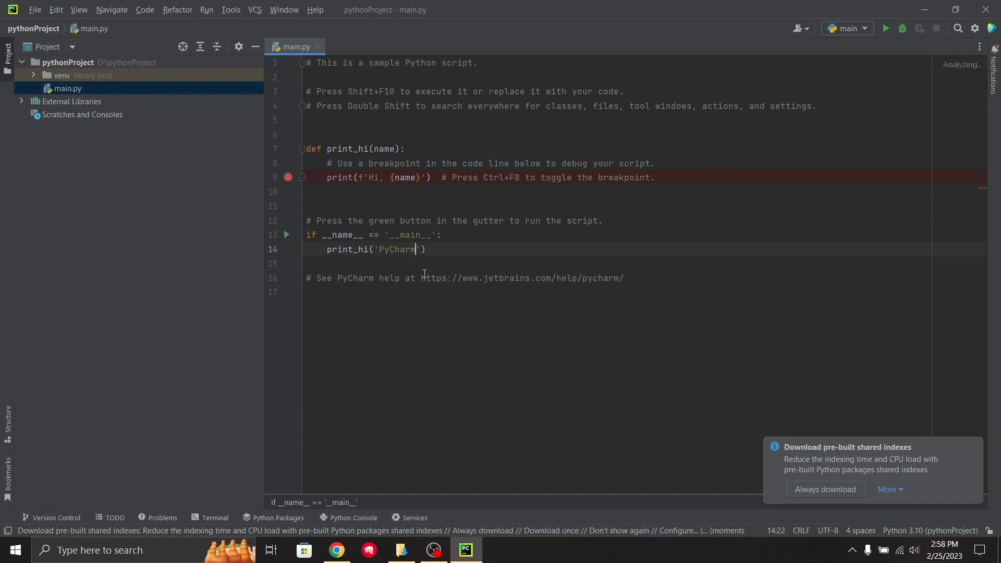
pyautogui.press('BackSpace')
pyautogui.press('BackSpace')
pyautogui.press('BackSpace')
pyautogui.press('BackSpace')
pyautogui.press('BackSpace')
pyautogui.press('BackSpace')
pyautogui.press('BackSpace')
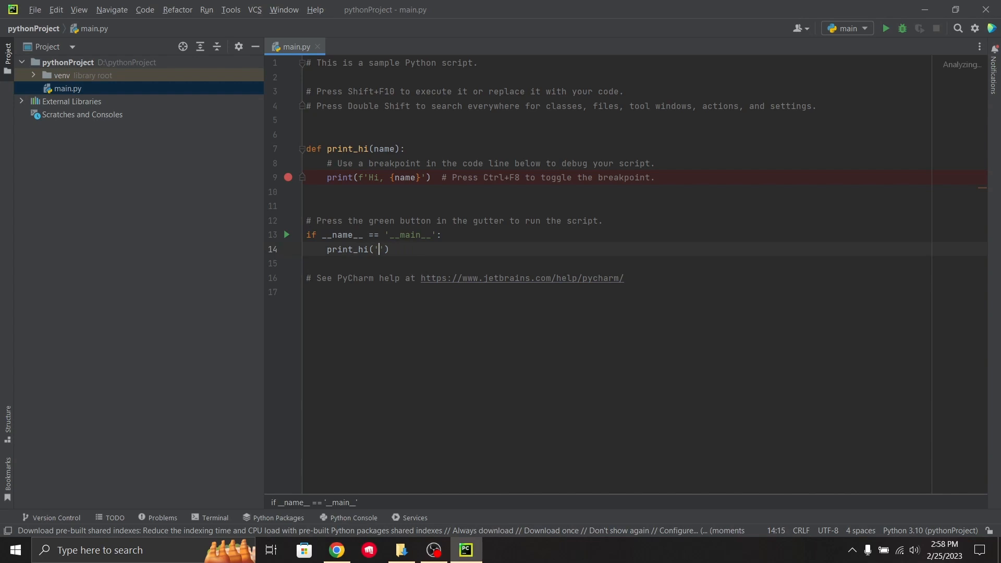
pyautogui.write('Hello world')
# Step: Run main.py and highlight the Hello world text in its output
pyautogui.click(888, 29)
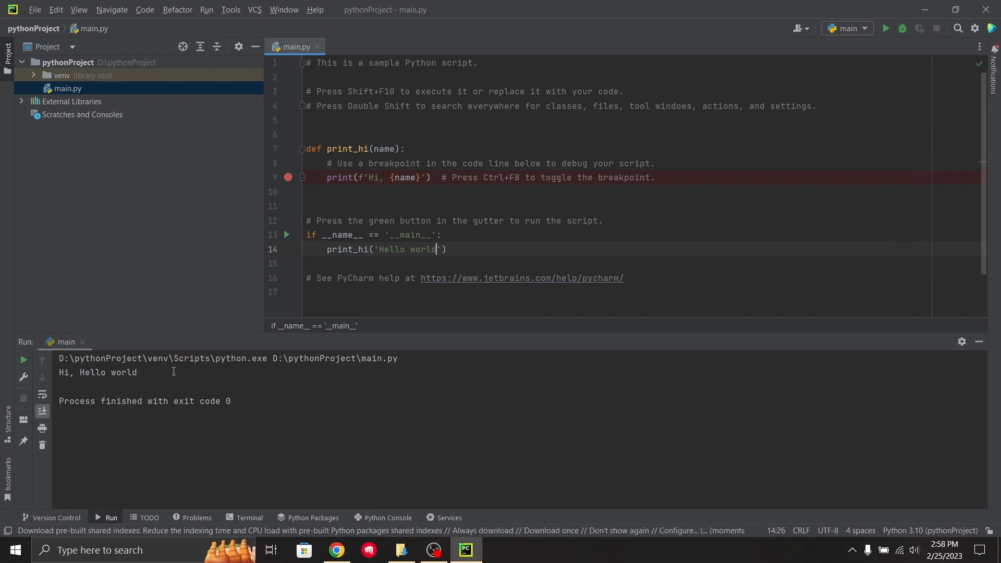
pyautogui.moveTo(75, 372); pyautogui.dragTo(138, 373)
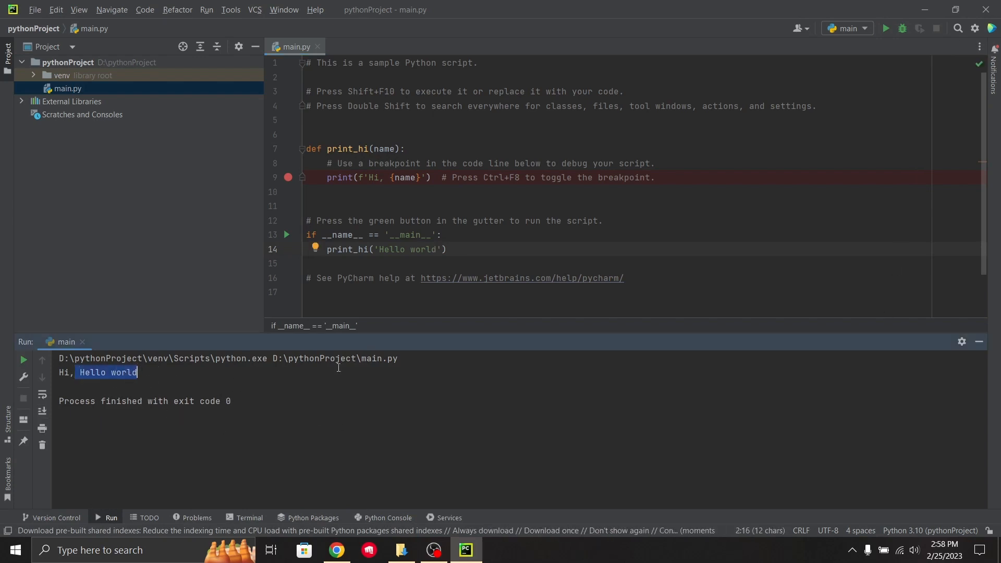
pyautogui.click(629, 438)
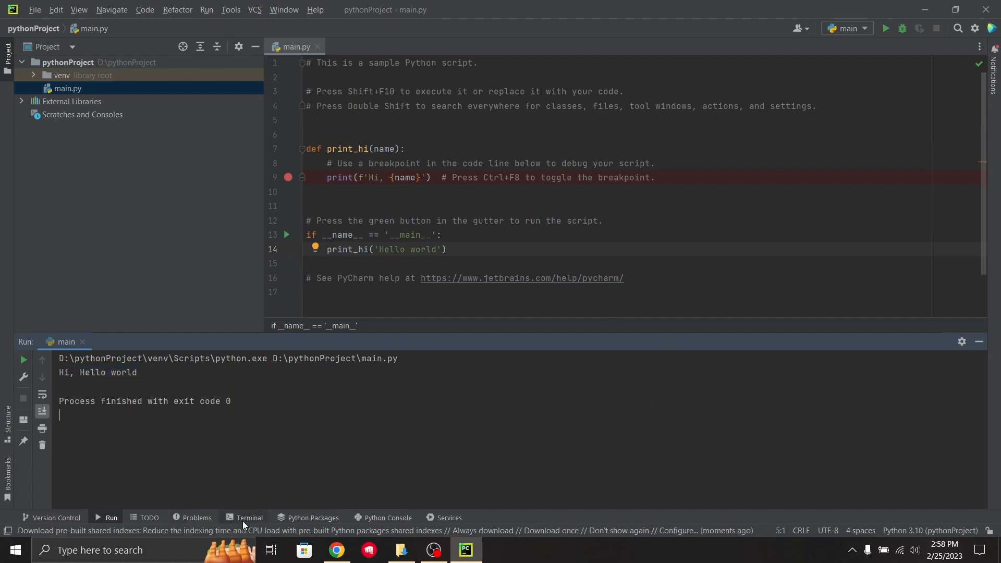
# Step: View the project's terminal and the list of problems for main.py
pyautogui.hotkey('alt', 'F12')
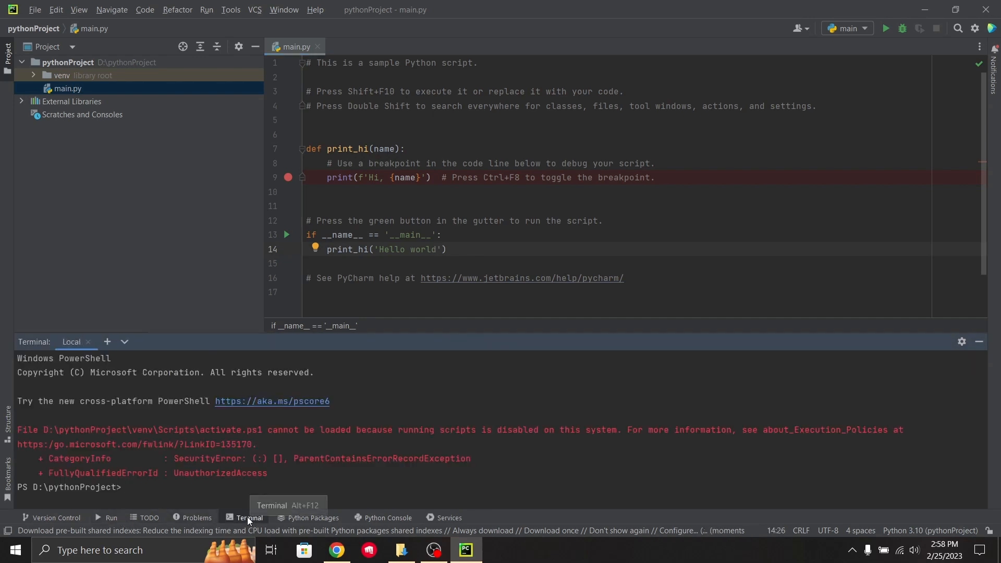
pyautogui.click(201, 517)
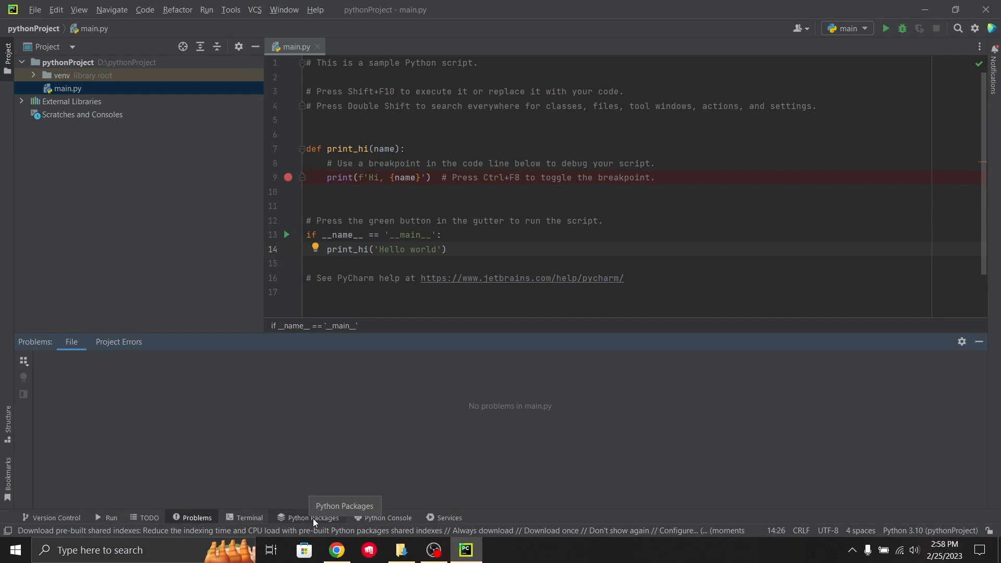
# Step: Search the Python packages for pandas, view that package's documentation and clear the search
pyautogui.click(319, 519)
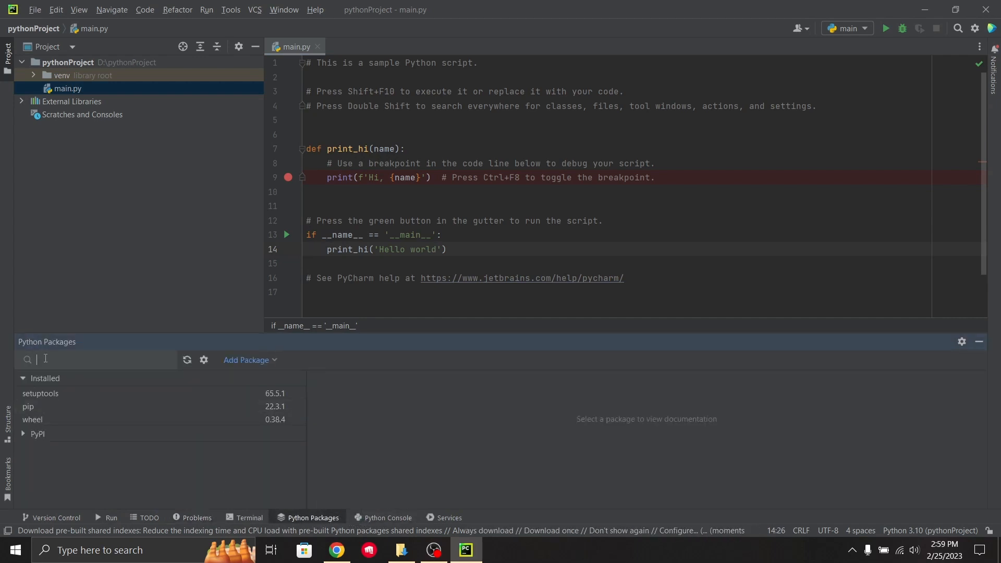
pyautogui.write('pandas')
pyautogui.click(82, 411)
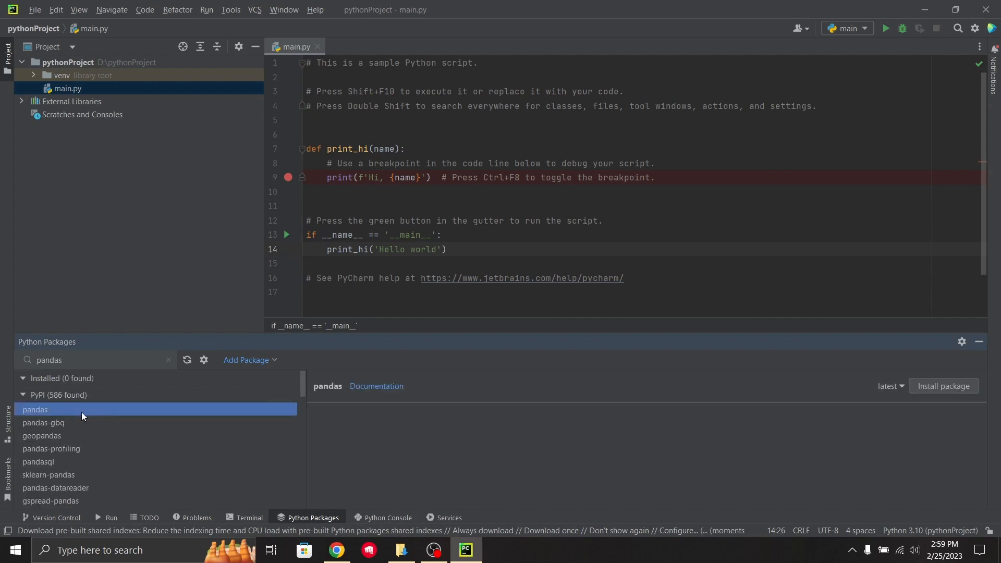
pyautogui.press('BackSpace')
pyautogui.press('BackSpace')
pyautogui.press('BackSpace')
pyautogui.press('BackSpace')
pyautogui.press('BackSpace')
pyautogui.press('BackSpace')
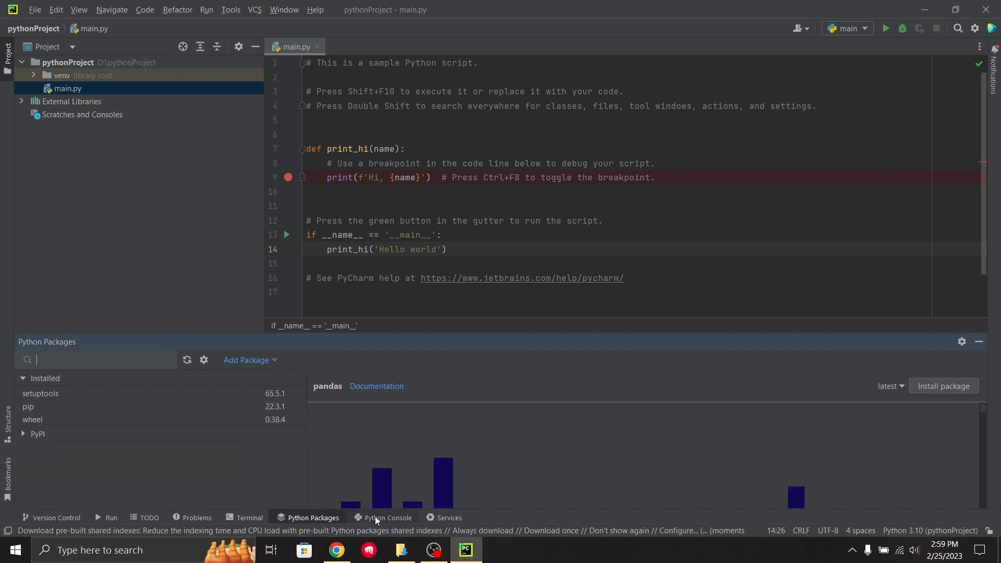
# Step: Start the Python Console and allow PyCharm through the Windows Defender Firewall on public networks
pyautogui.click(395, 517)
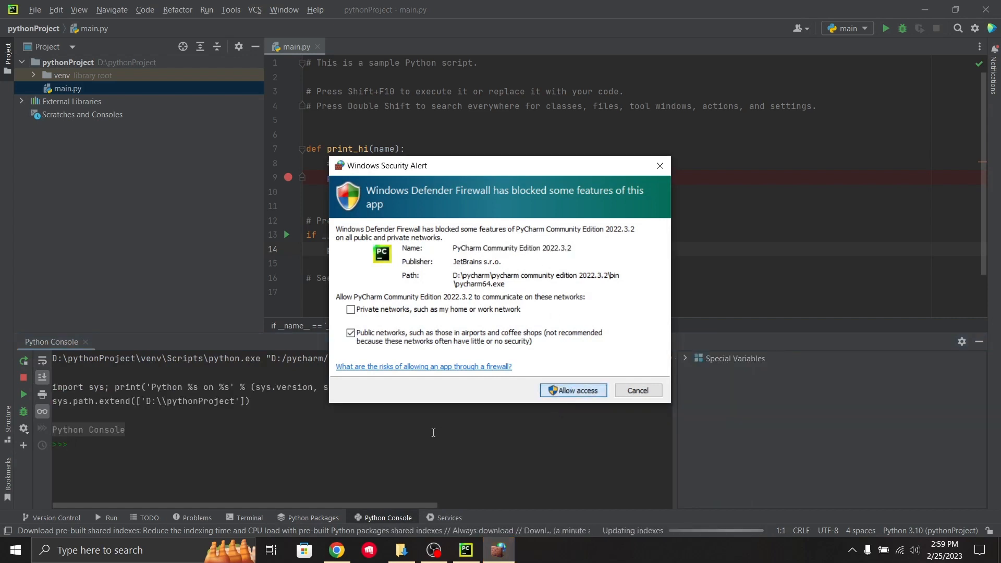
pyautogui.click(573, 391)
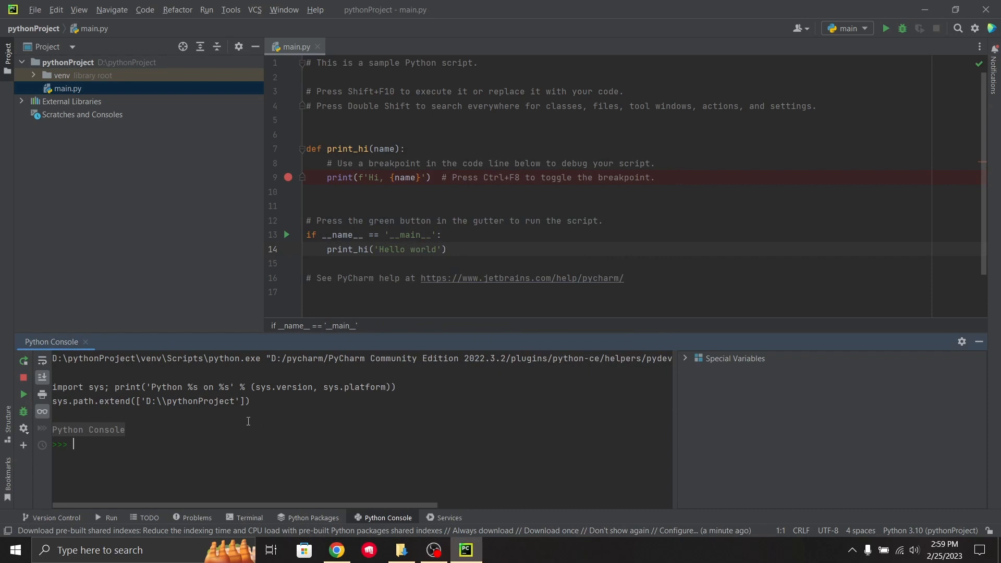
# Step: Try to check the Python version with python --version in the Python Console and close the console
pyautogui.write('python --version')
pyautogui.press('Return')
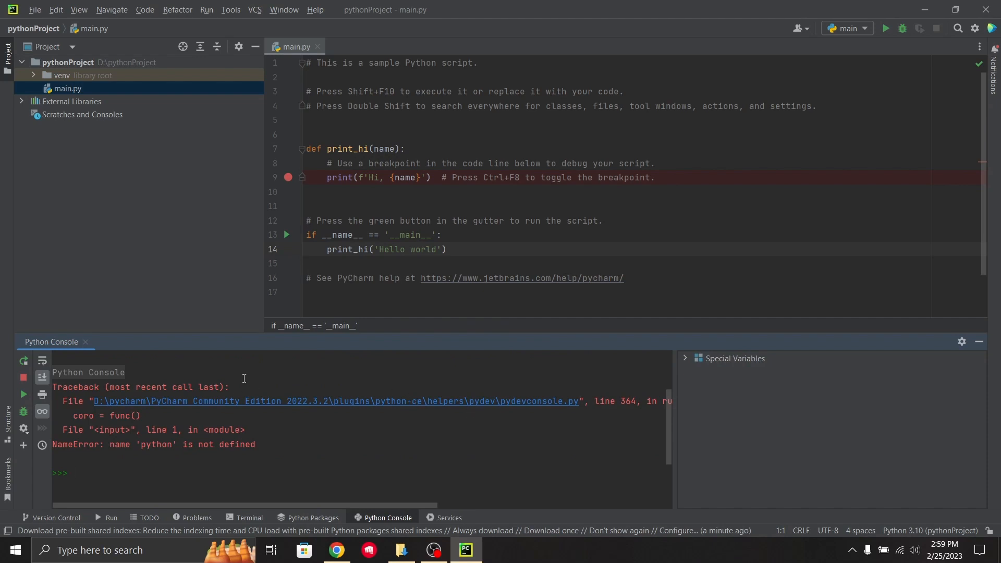
pyautogui.click(85, 343)
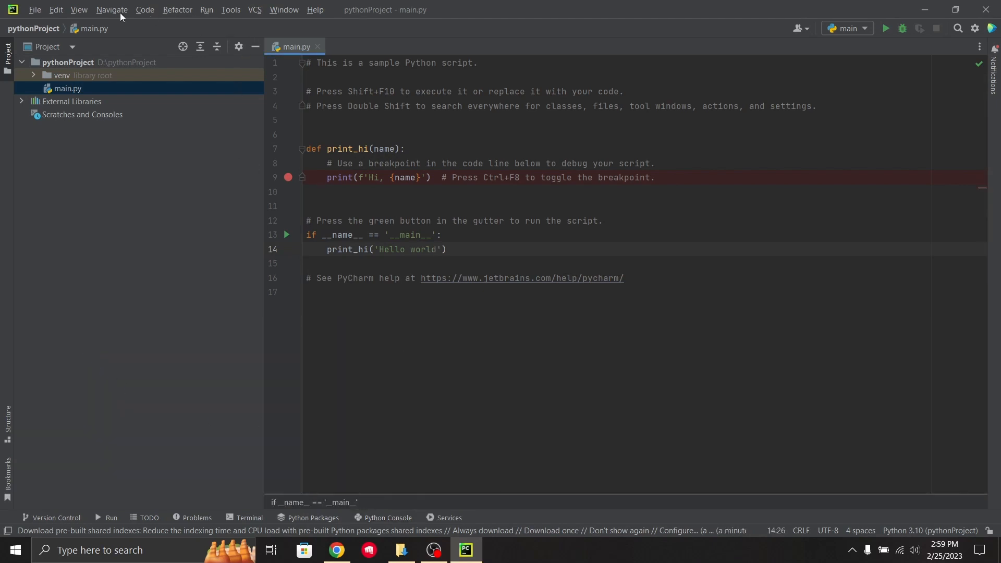
pyautogui.click(146, 10)
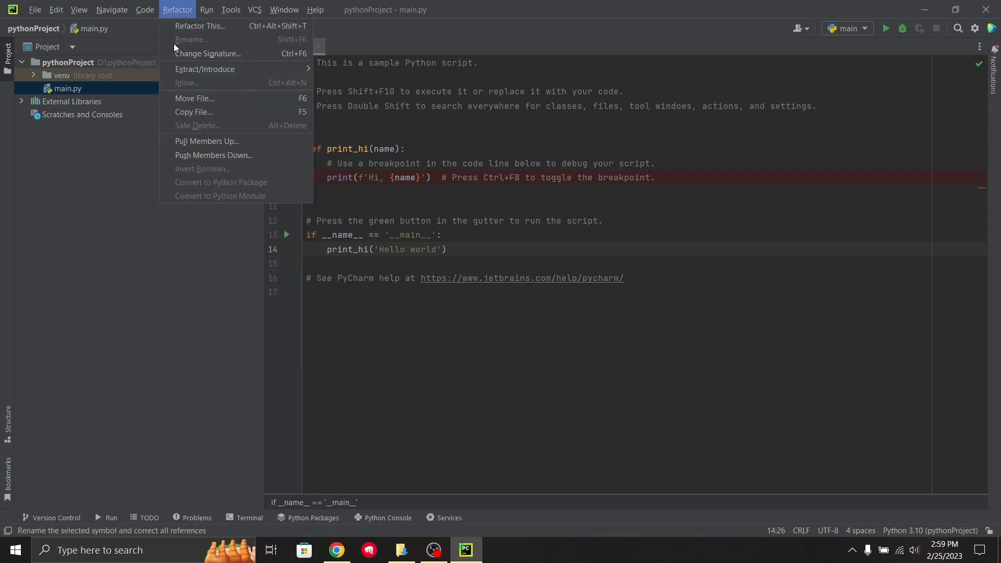
pyautogui.moveTo(184, 111)
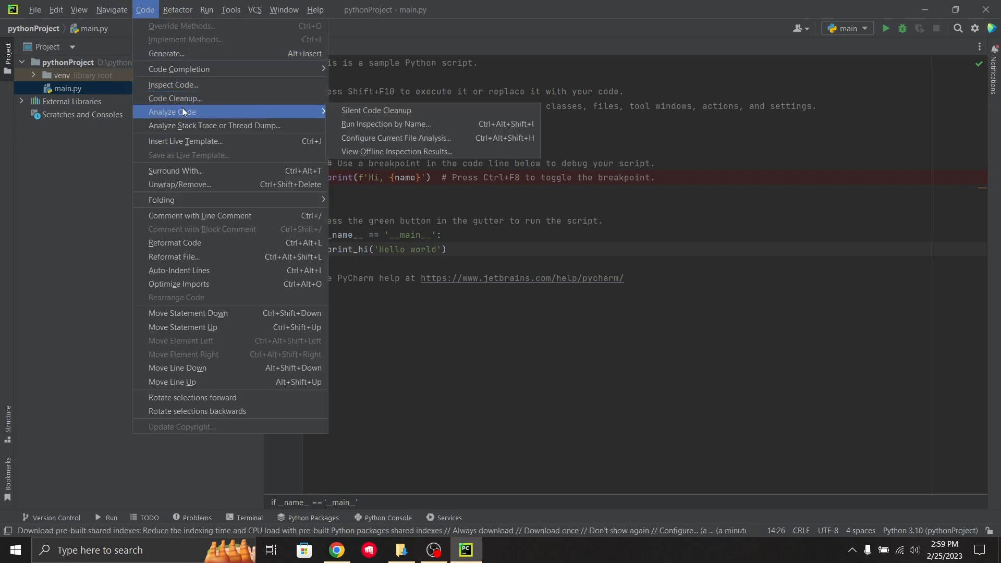
pyautogui.moveTo(176, 11)
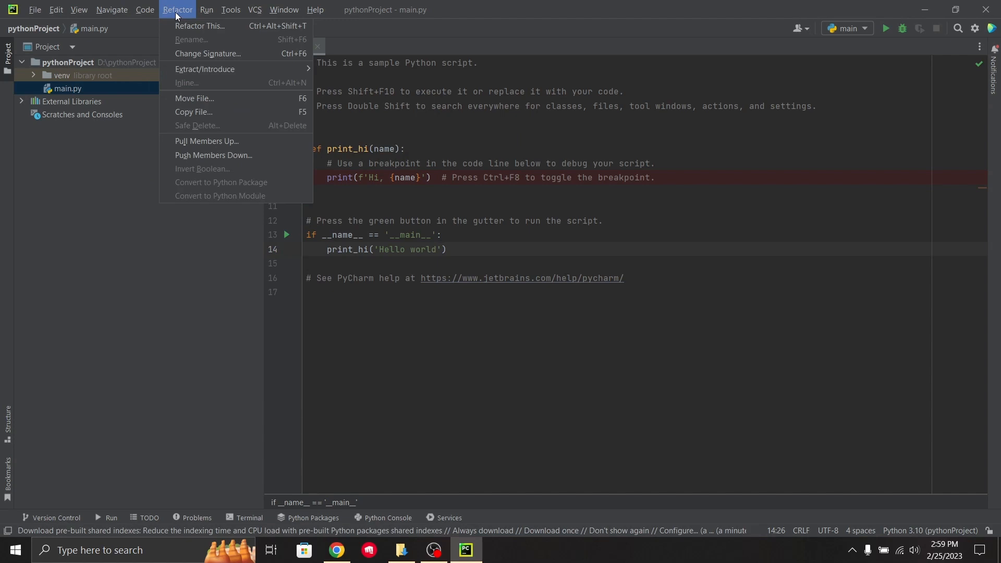
pyautogui.moveTo(117, 10)
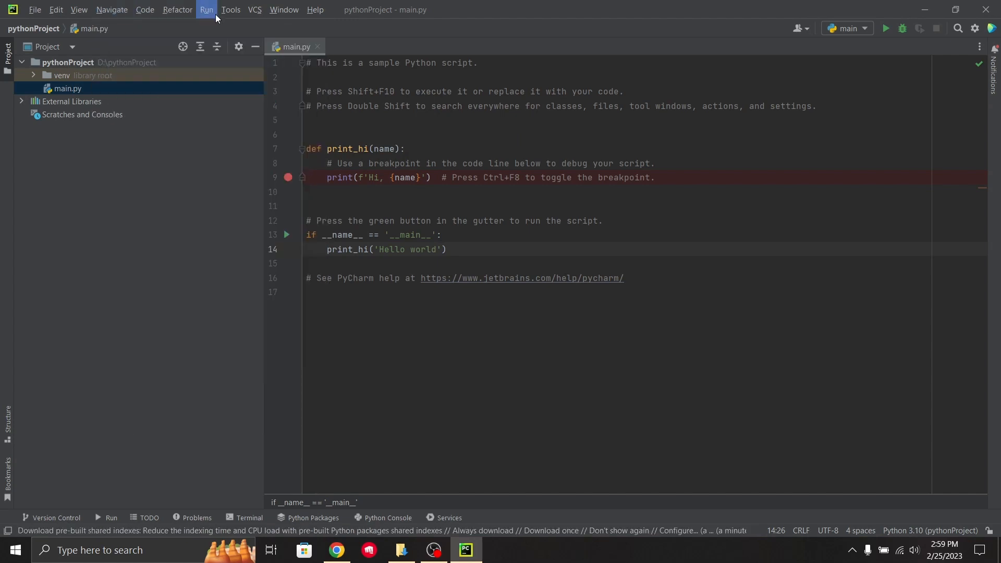
pyautogui.moveTo(232, 12)
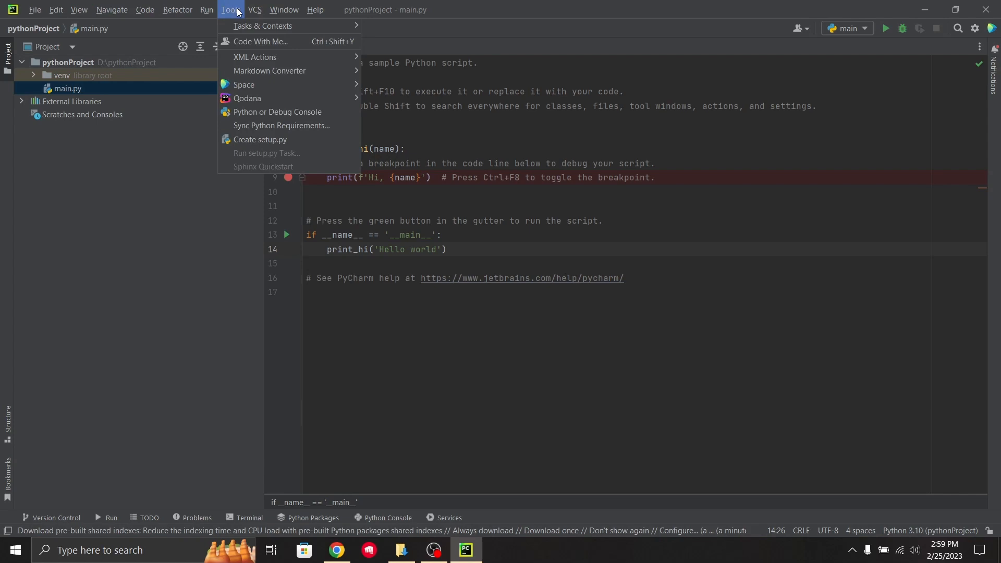
pyautogui.moveTo(284, 12)
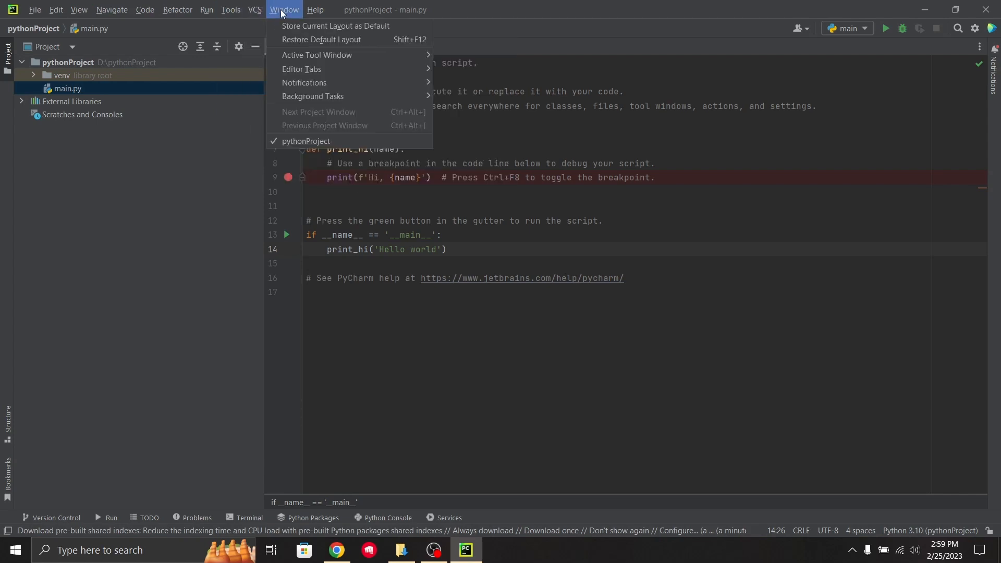
pyautogui.click(231, 10)
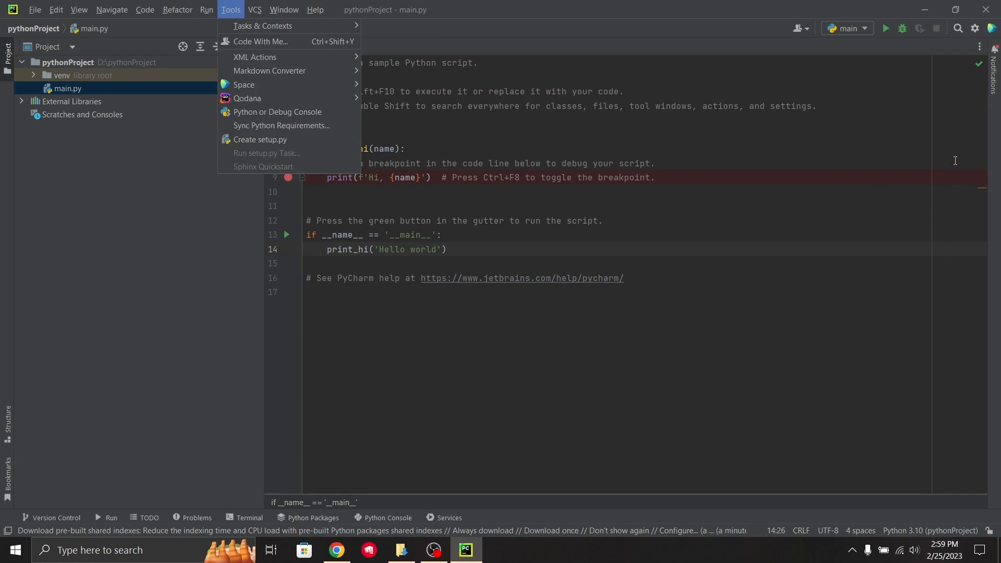
# Step: Enable the new UI in the Appearance & Behavior settings and postpone the required restart
pyautogui.click(976, 29)
pyautogui.click(976, 29)
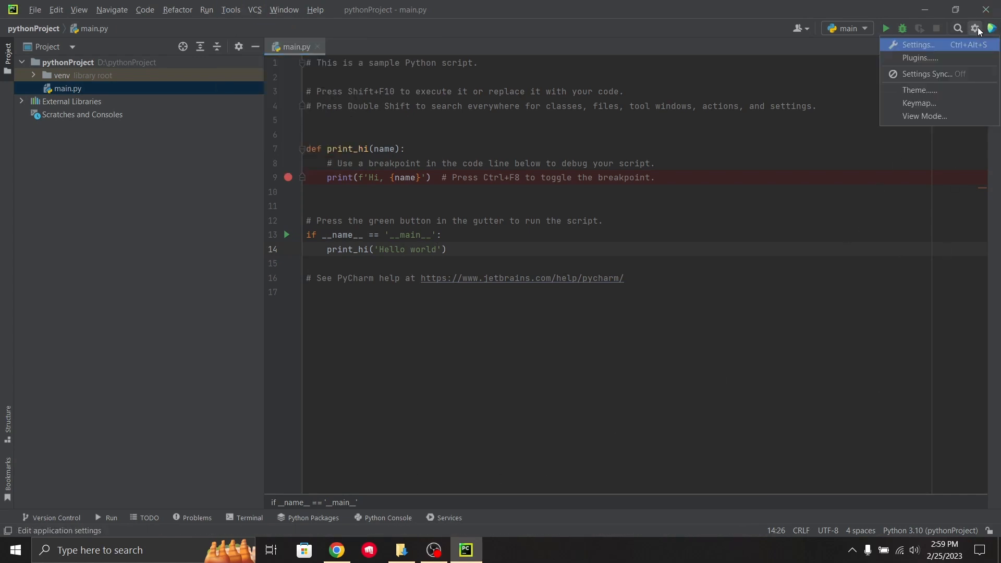
pyautogui.click(756, 206)
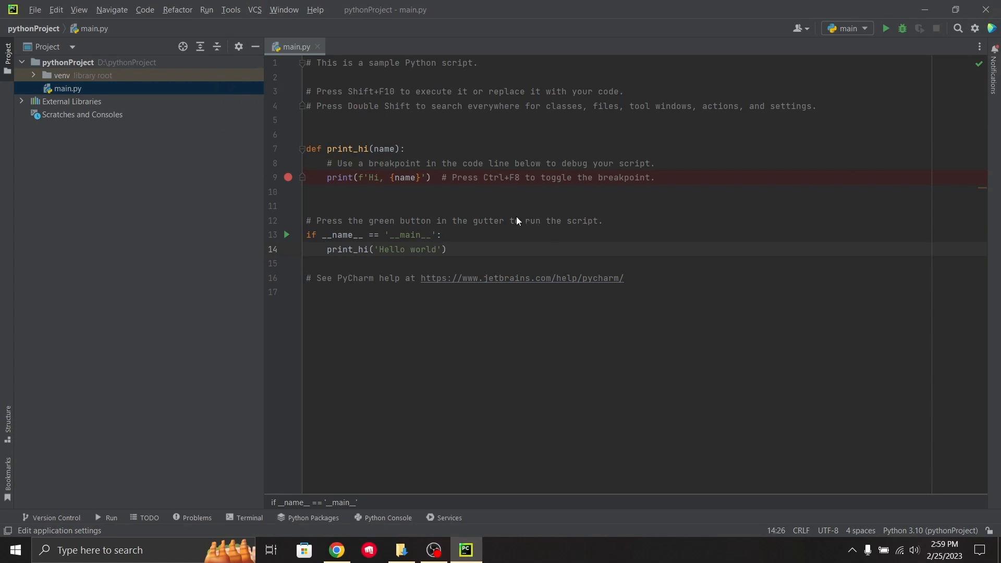
pyautogui.hotkey('ctrl', 'alt', 's')
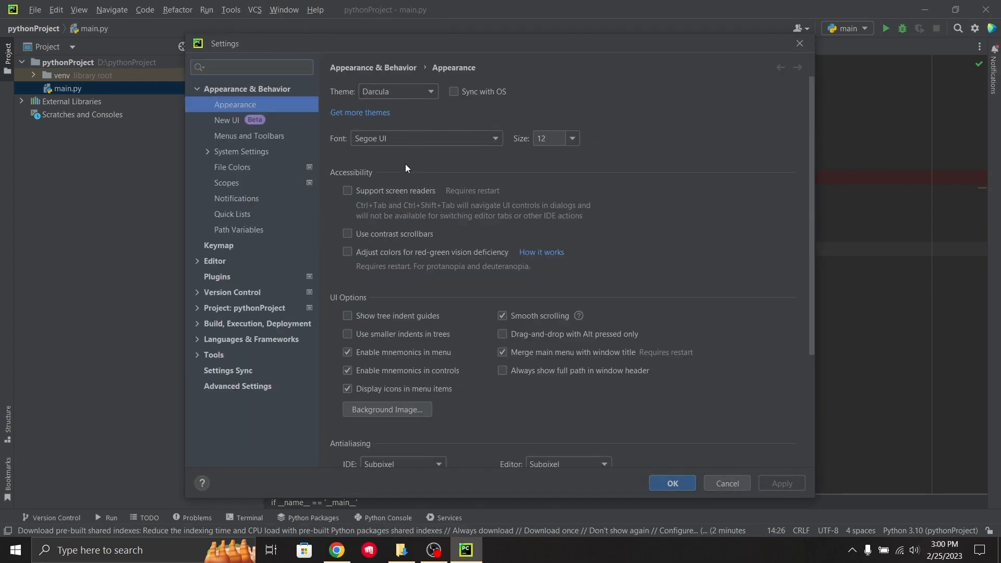
pyautogui.click(417, 87)
pyautogui.click(417, 86)
pyautogui.click(230, 121)
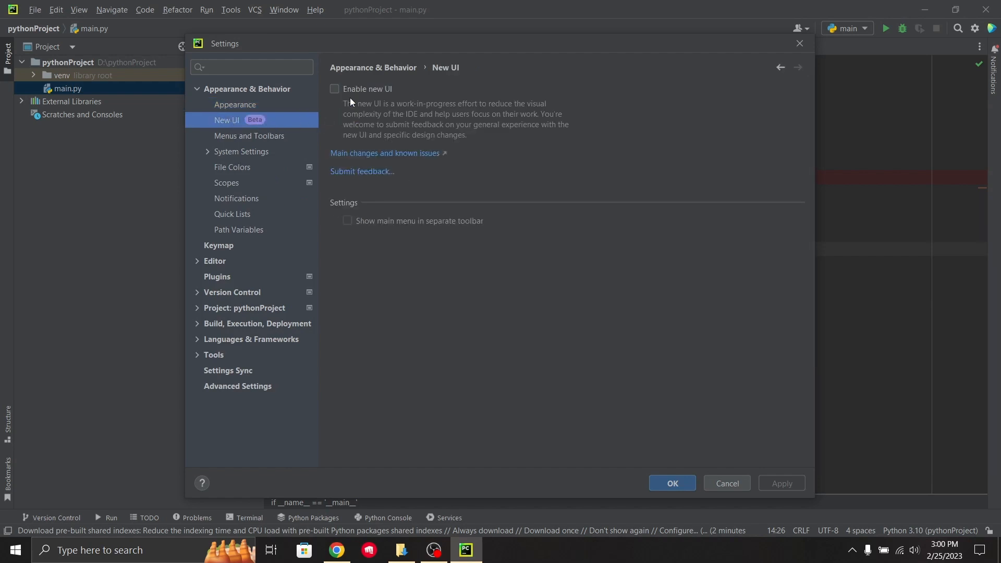
pyautogui.click(339, 88)
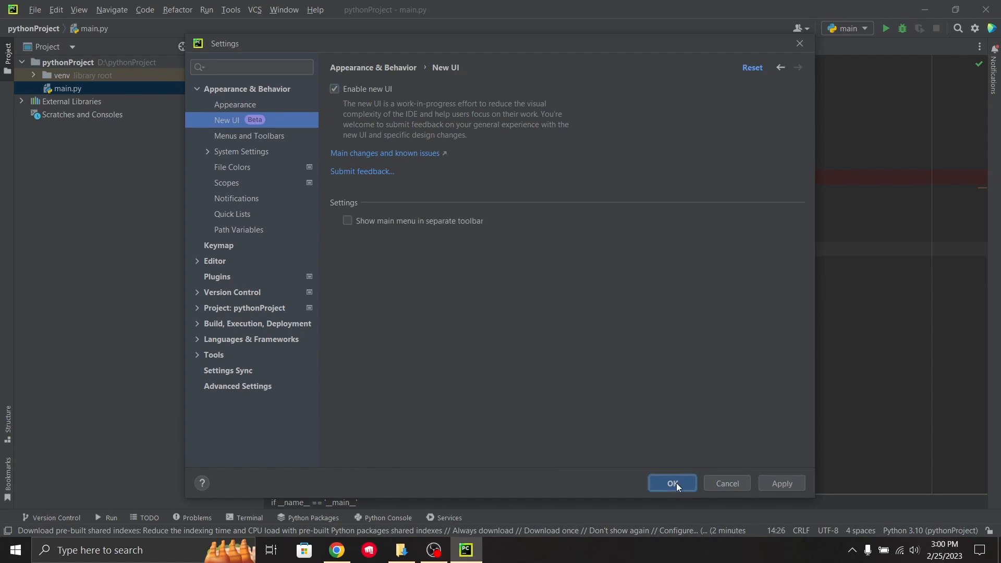
pyautogui.click(673, 483)
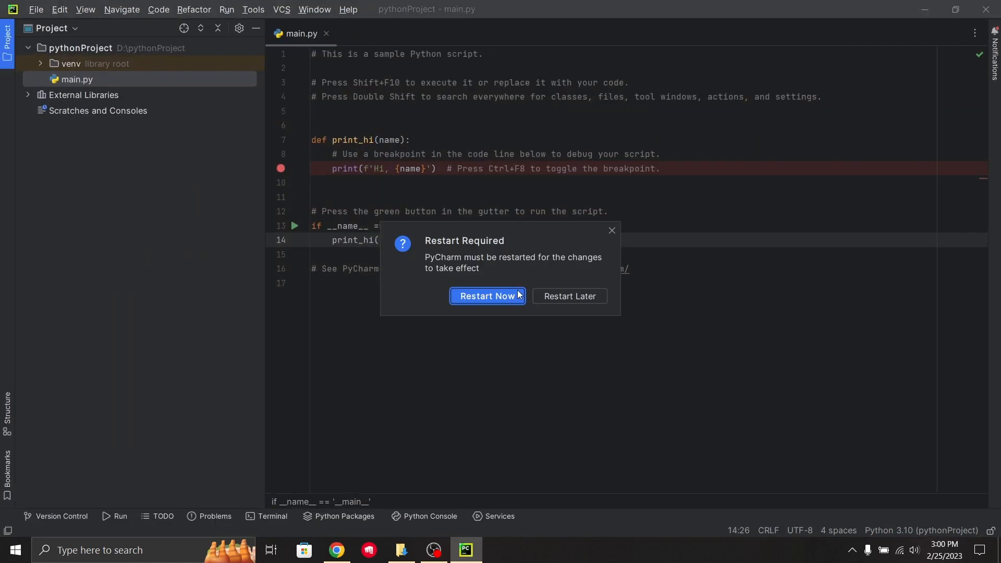
pyautogui.click(558, 299)
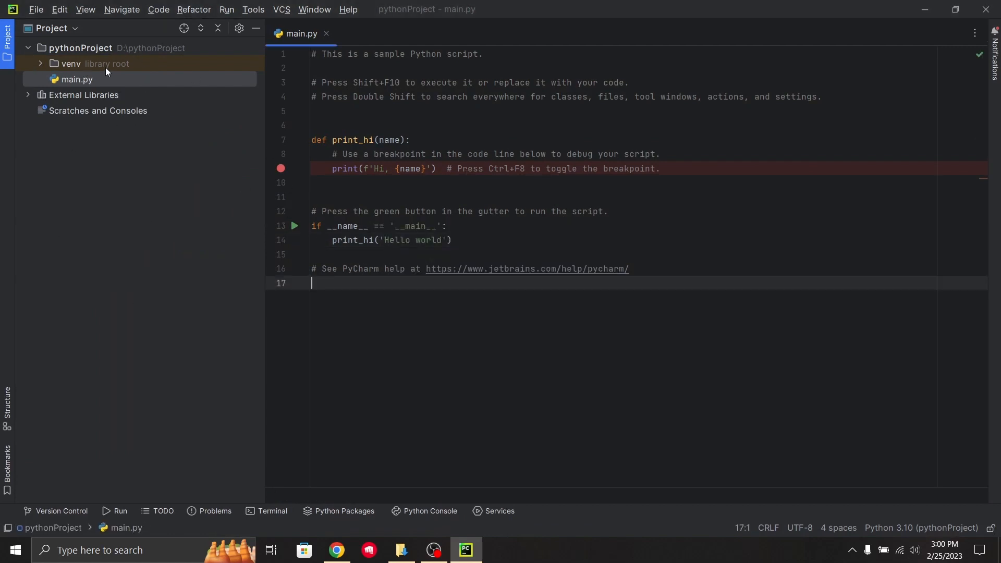
pyautogui.click(309, 11)
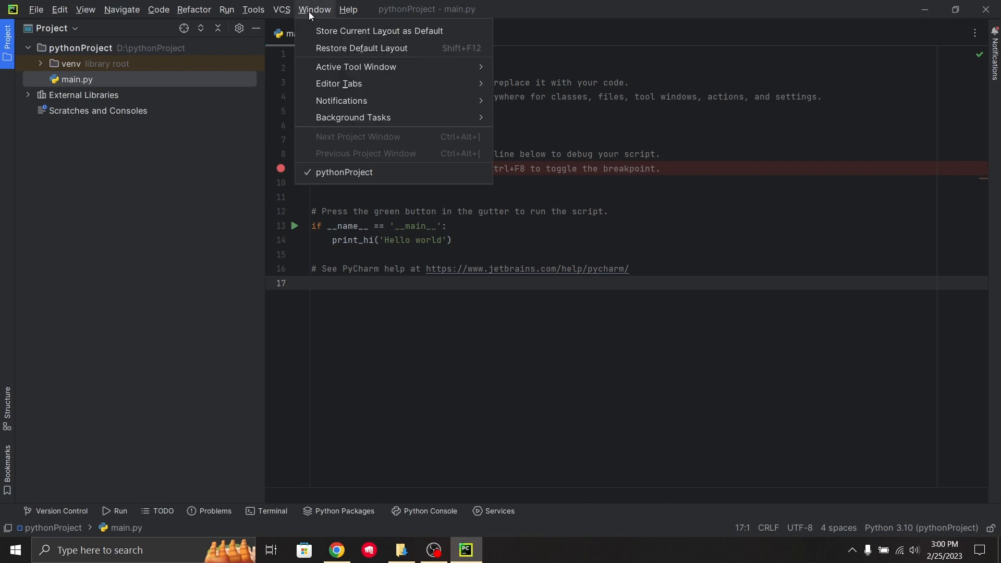
# Step: Examine the Project tool window's display options, including its view mode, placement and resizing choices, and look over the available editing commands
pyautogui.click(36, 10)
pyautogui.click(239, 28)
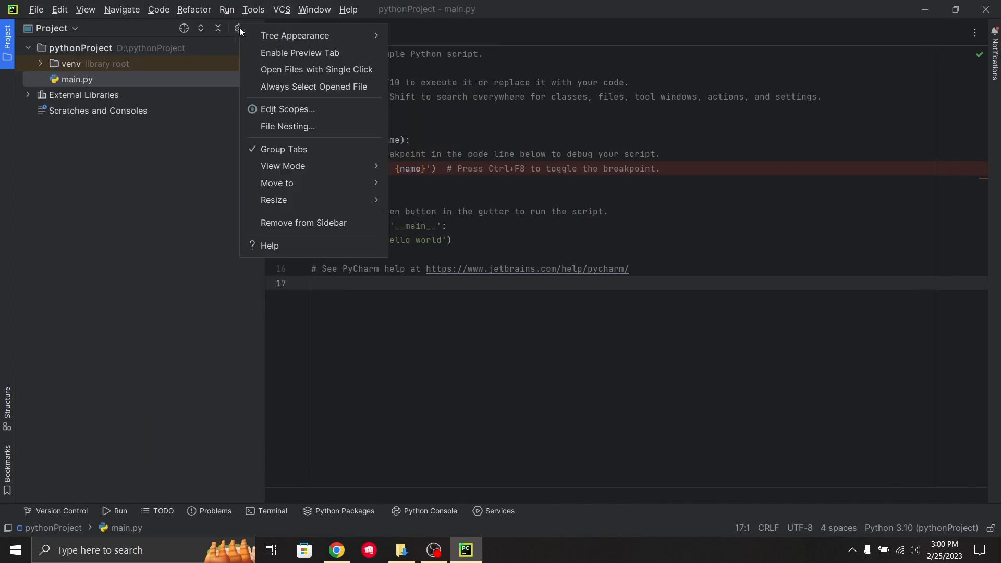
pyautogui.moveTo(329, 167)
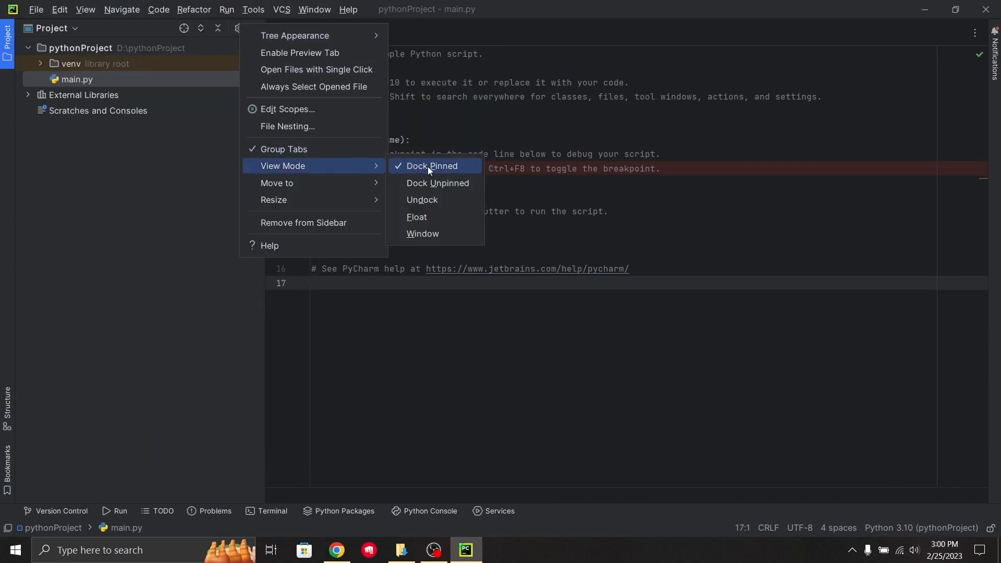
pyautogui.moveTo(363, 191)
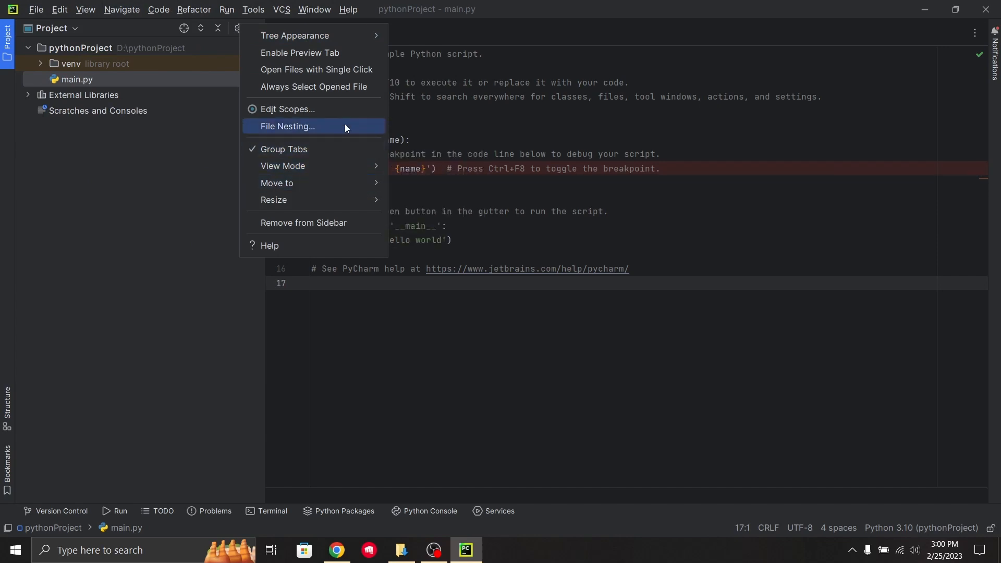
pyautogui.moveTo(322, 200)
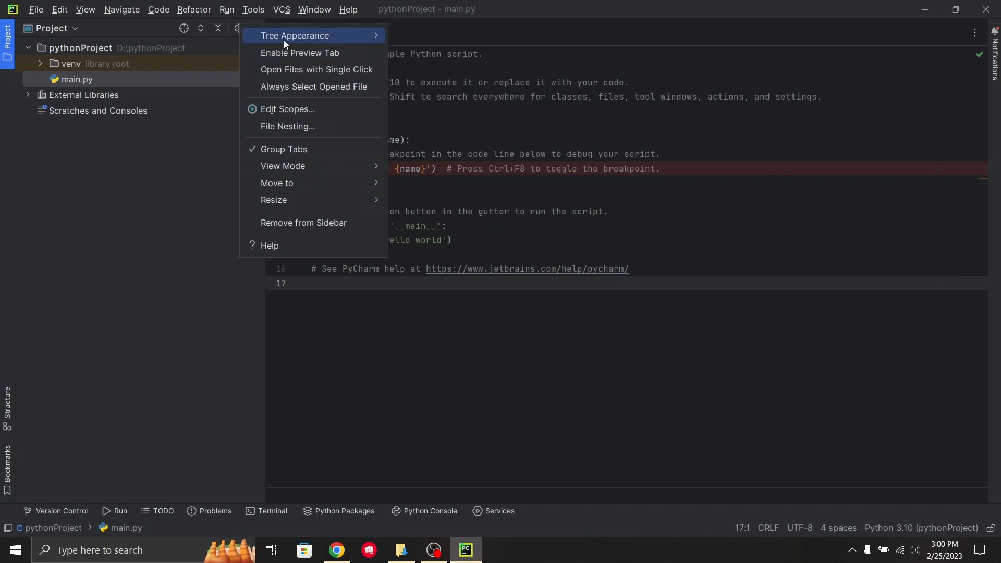
pyautogui.click(160, 160)
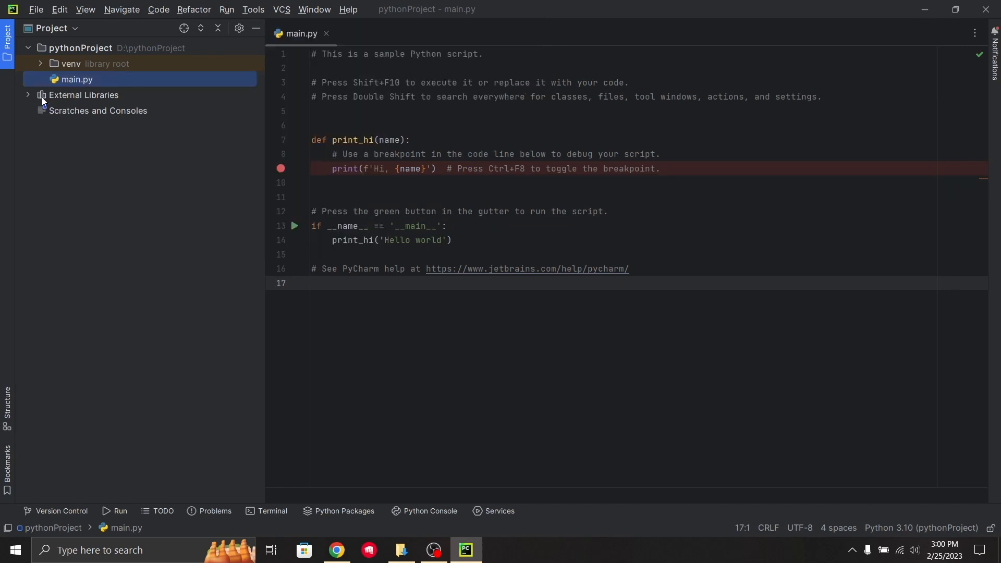
pyautogui.click(58, 10)
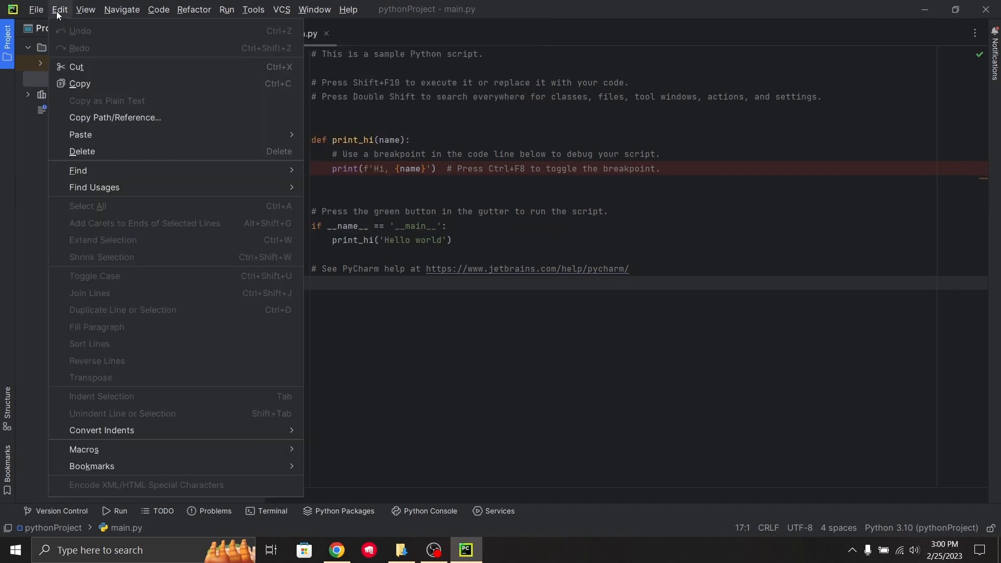
pyautogui.moveTo(86, 9)
pyautogui.click(372, 401)
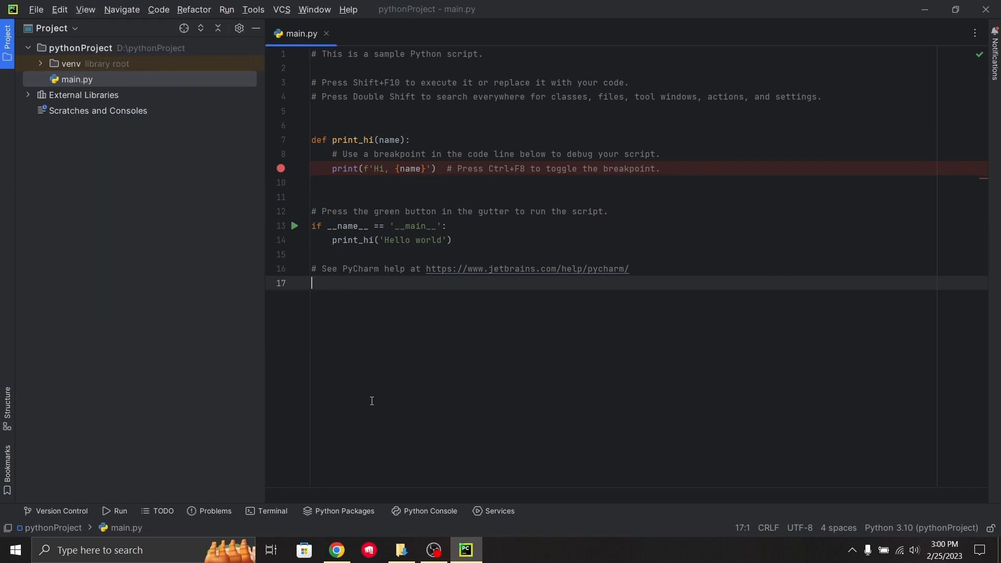